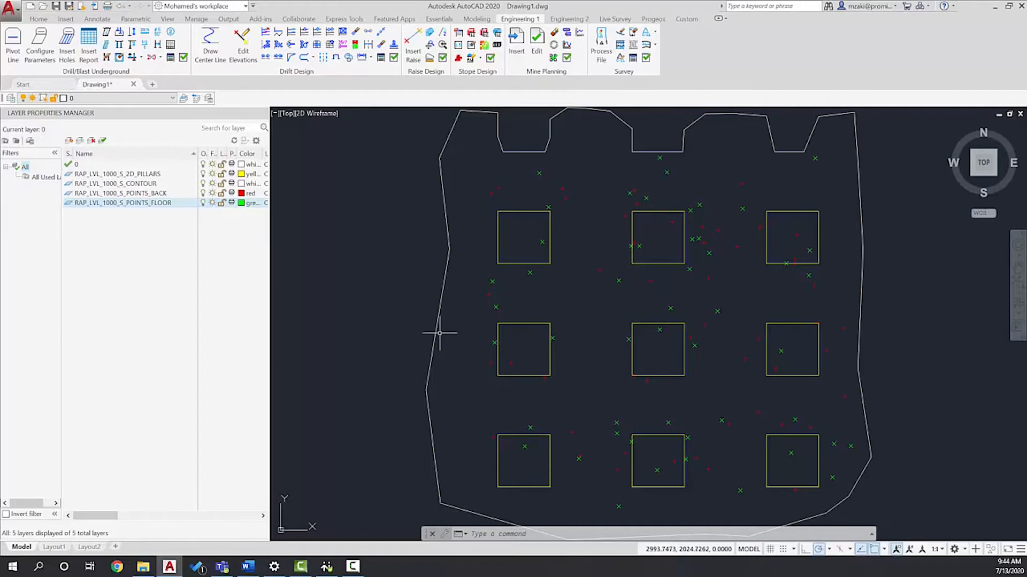
# Step: Create two new layers named 3D Back and 3D Floor
pyautogui.click(476, 19)
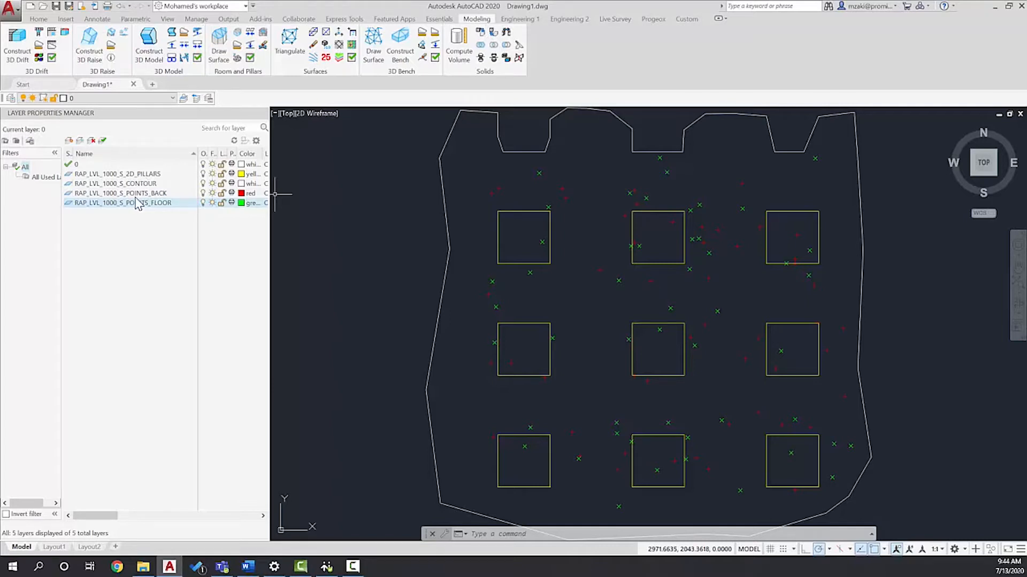
pyautogui.click(69, 141)
pyautogui.write('3D Back')
pyautogui.press('Return')
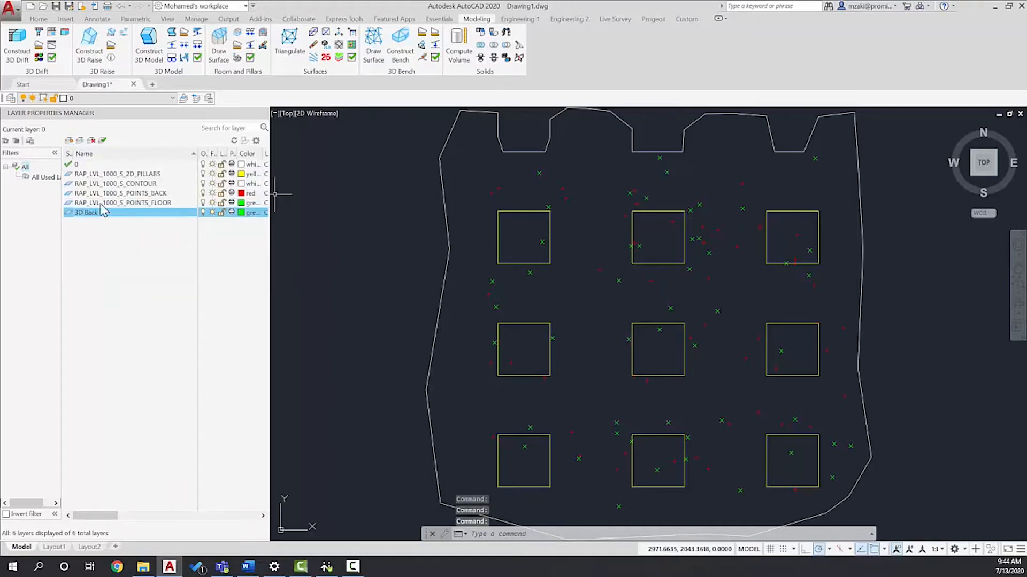
pyautogui.click(70, 142)
pyautogui.write('3D Floo')
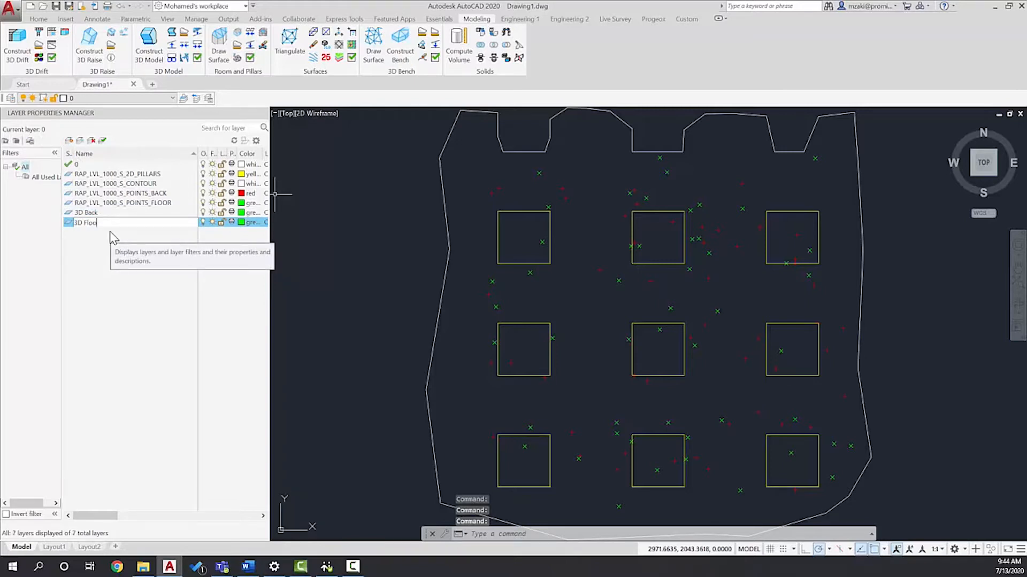
pyautogui.press('Return')
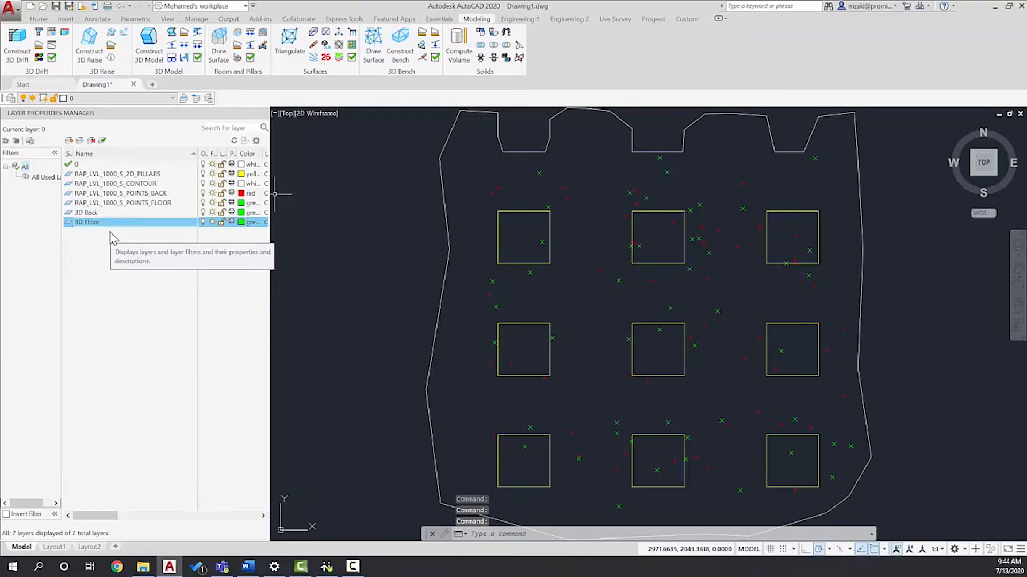
# Step: Add three more layers named 3D Wall, 3D Model and 3D Pillars
pyautogui.click(69, 141)
pyautogui.write('3D Wall')
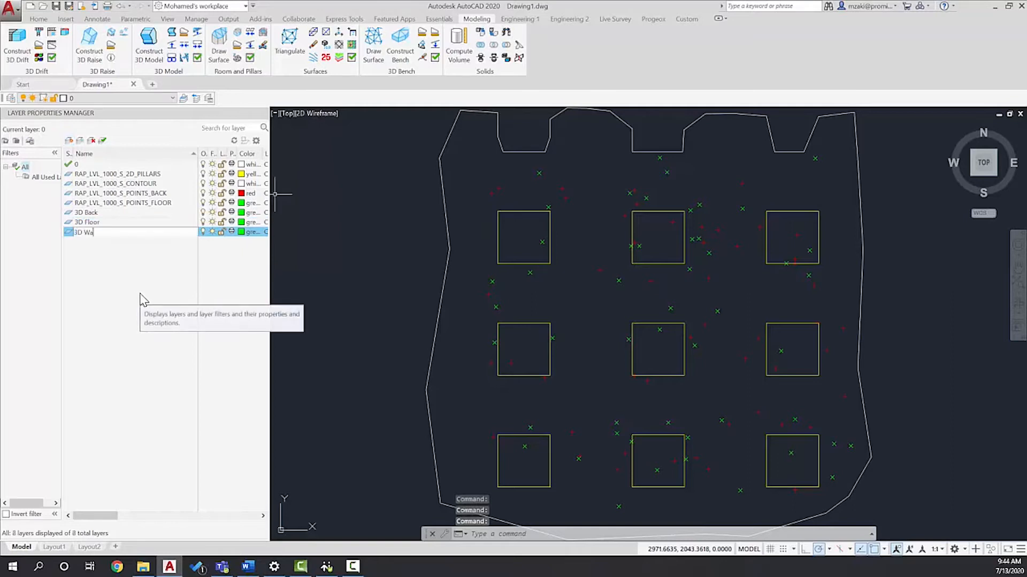
pyautogui.press('Return')
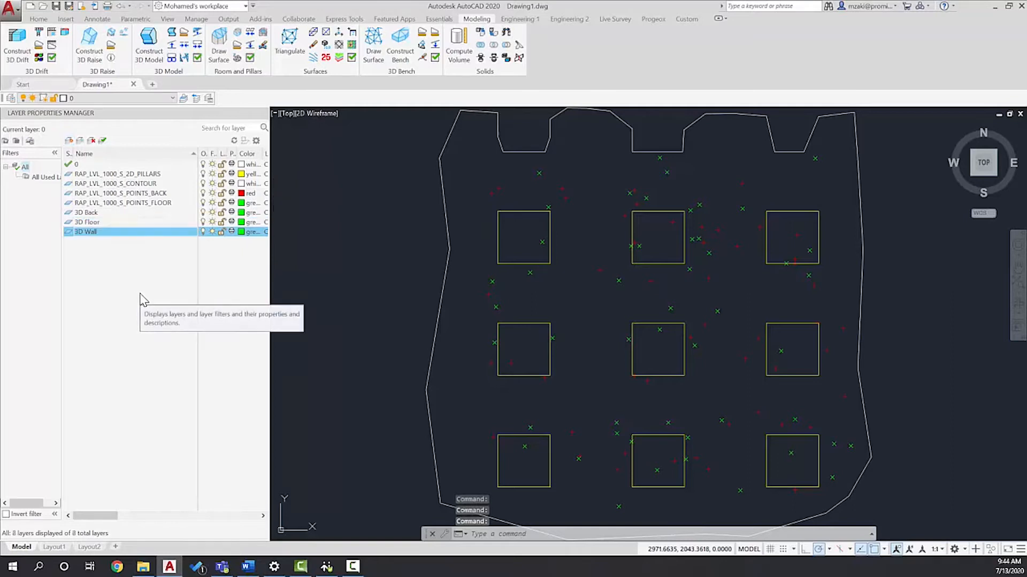
pyautogui.click(69, 141)
pyautogui.write('3D Mod')
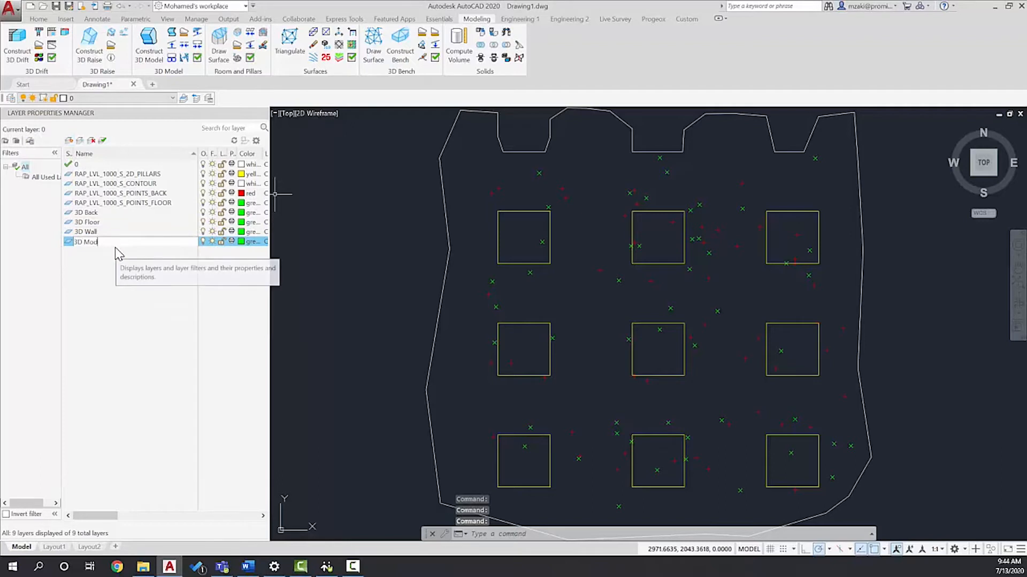
pyautogui.write('el')
pyautogui.press('Return')
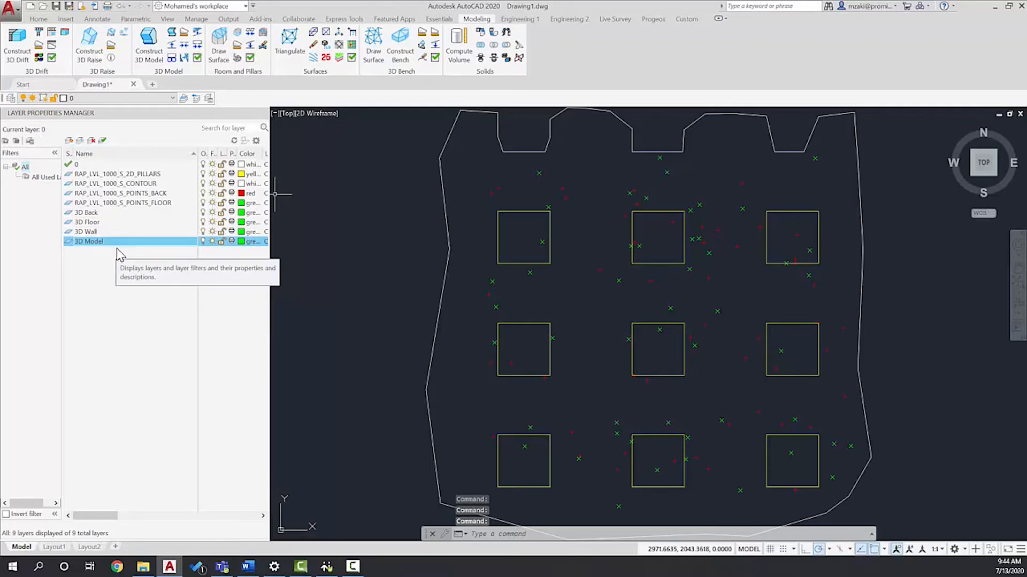
pyautogui.click(69, 140)
pyautogui.write('3D P')
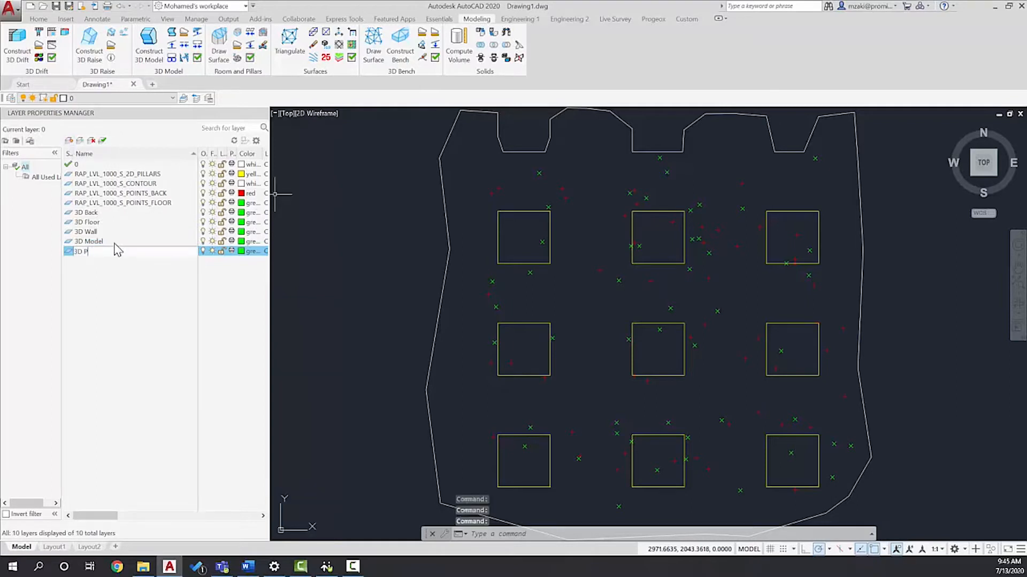
pyautogui.write('illars')
pyautogui.press('Return')
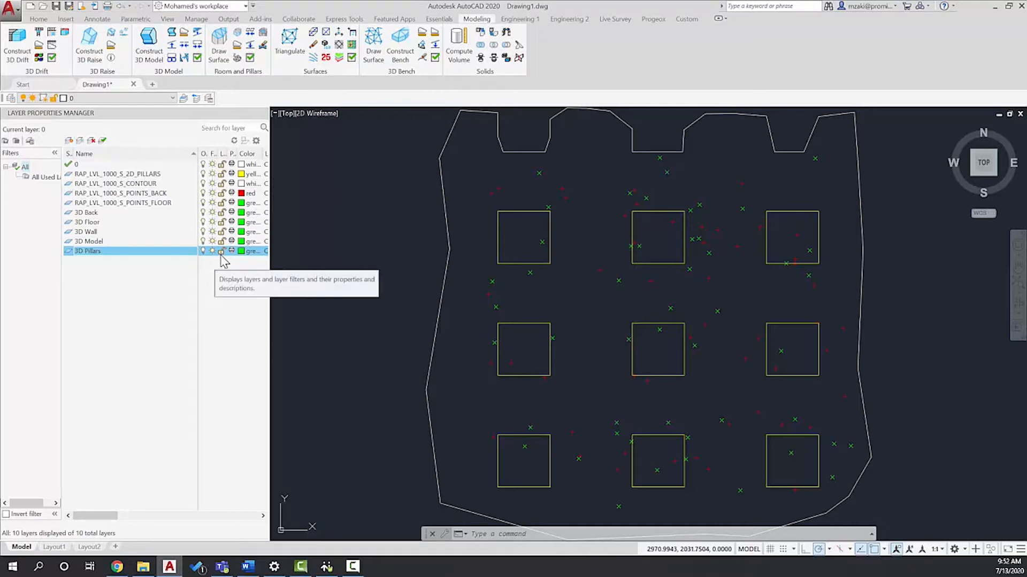
# Step: Set the color of the 3D Back layer to red
pyautogui.click(241, 213)
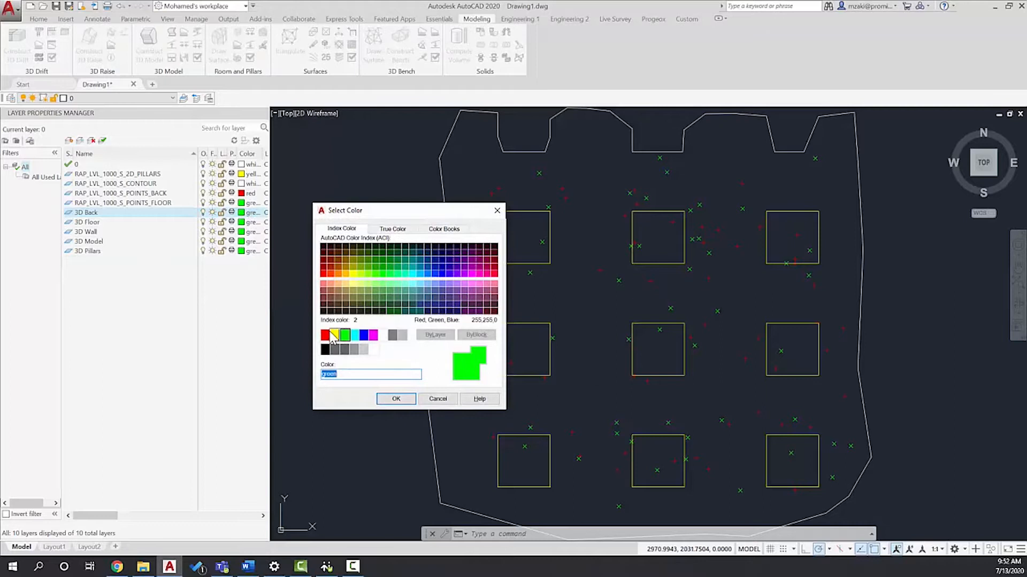
pyautogui.click(325, 334)
pyautogui.click(396, 399)
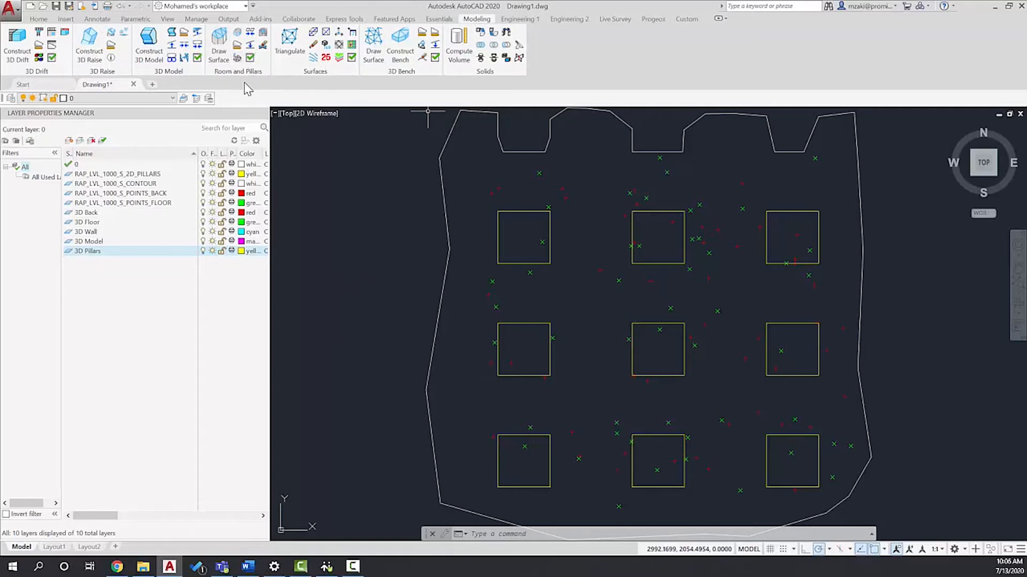
# Step: Start a room and pillar surface on layer 3D BACK, using the white outer outline as its contour polyline
pyautogui.click(225, 60)
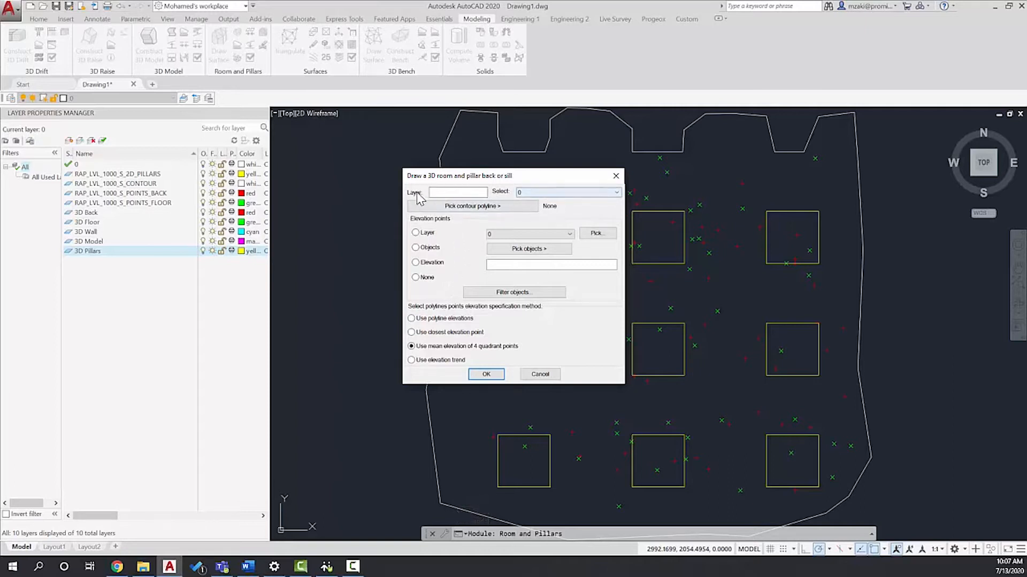
pyautogui.click(527, 193)
pyautogui.click(531, 208)
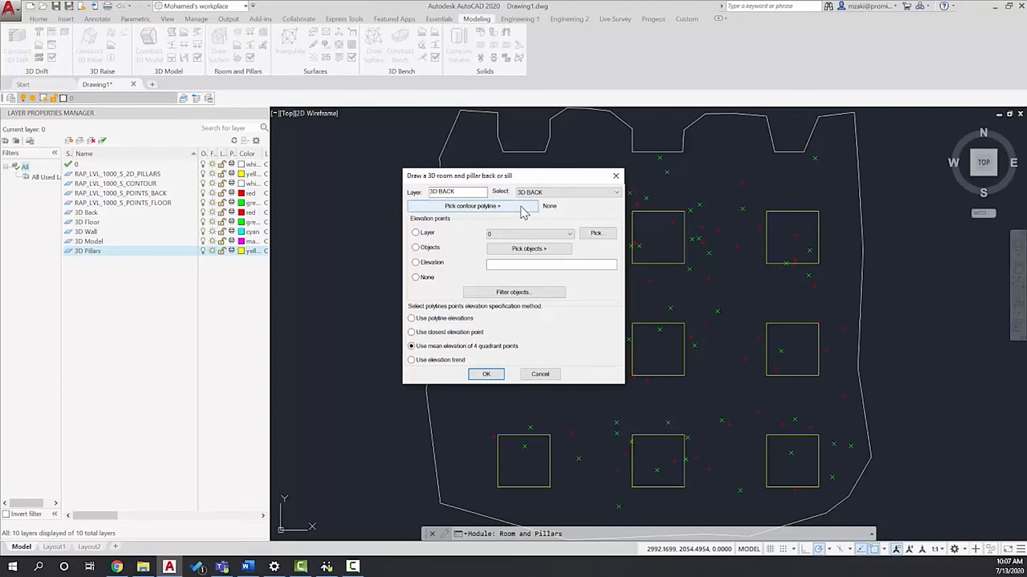
pyautogui.click(520, 206)
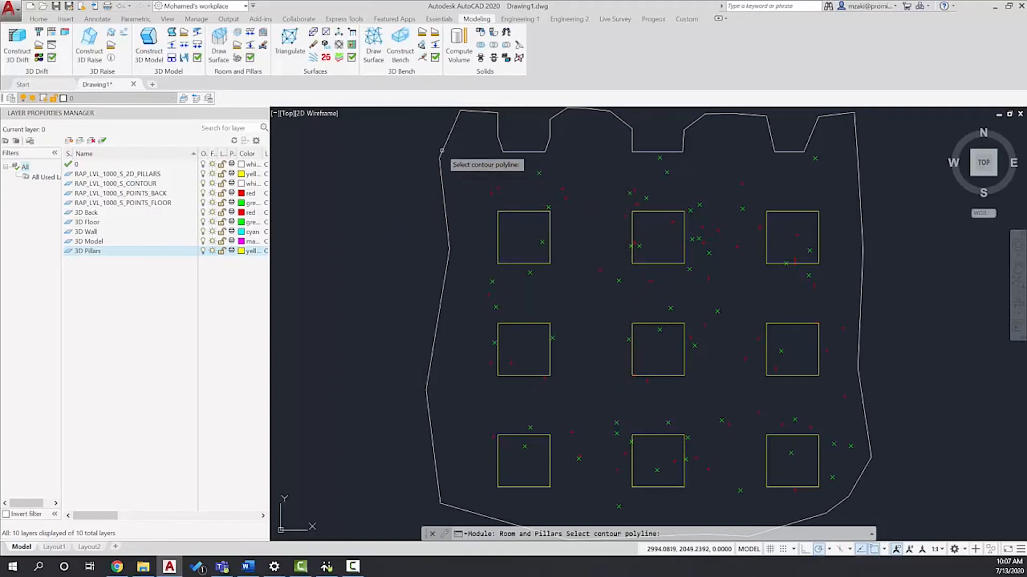
pyautogui.click(443, 157)
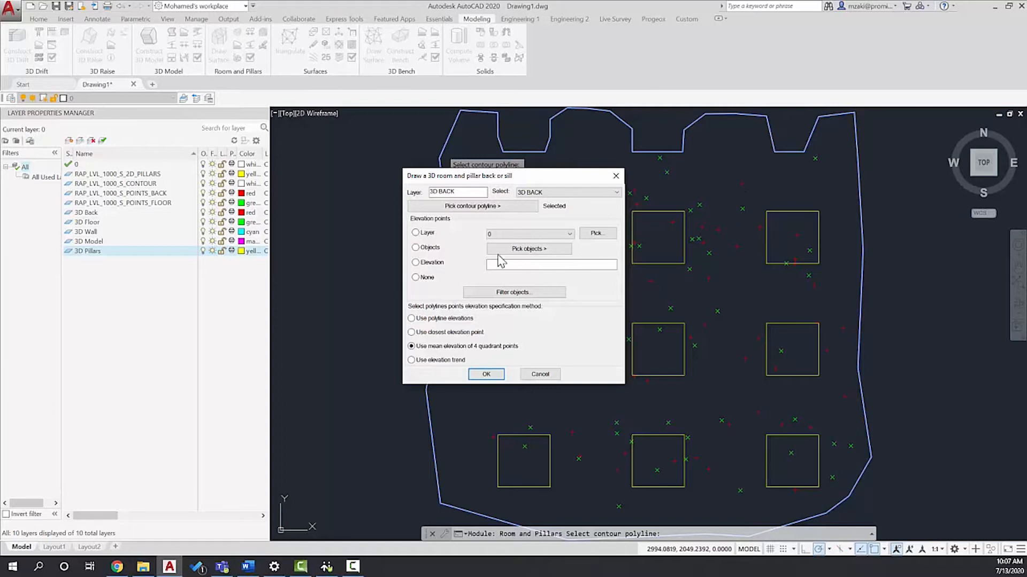
# Step: Generate the back surface with elevation points from layer RAP_LVL_1000_S_POINTS_BACK, using the closest elevation point method
pyautogui.click(416, 233)
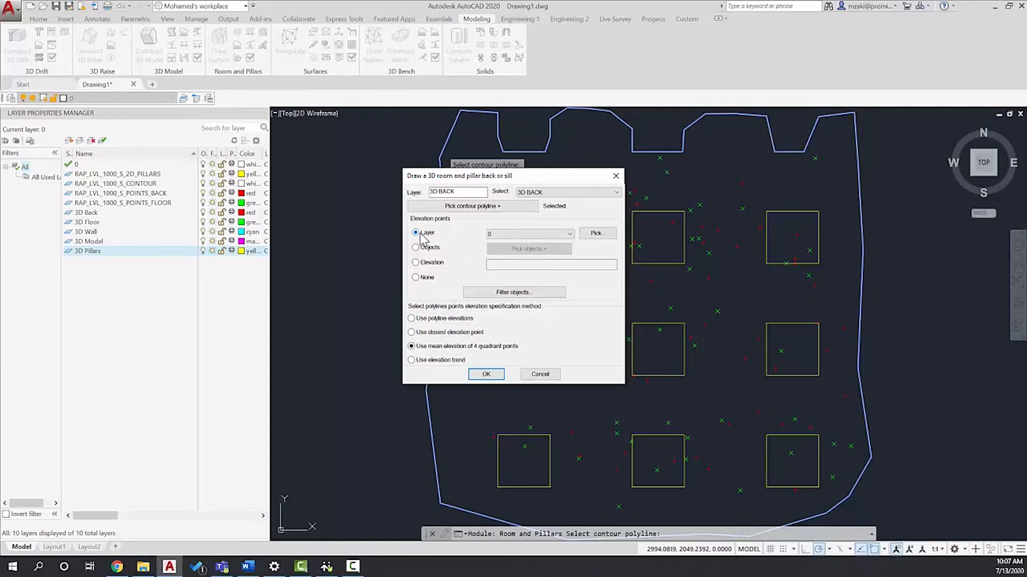
pyautogui.click(597, 233)
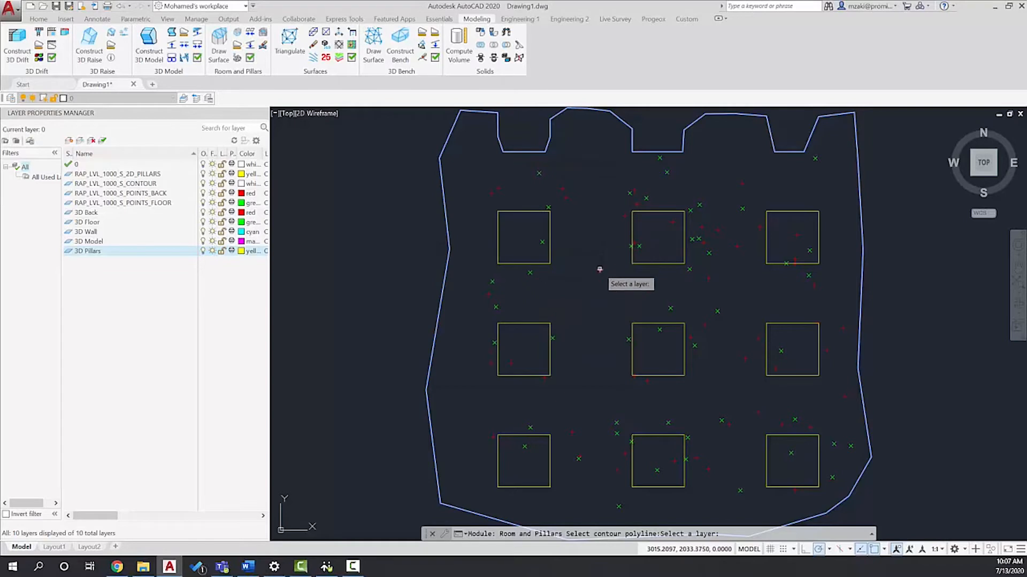
pyautogui.click(600, 270)
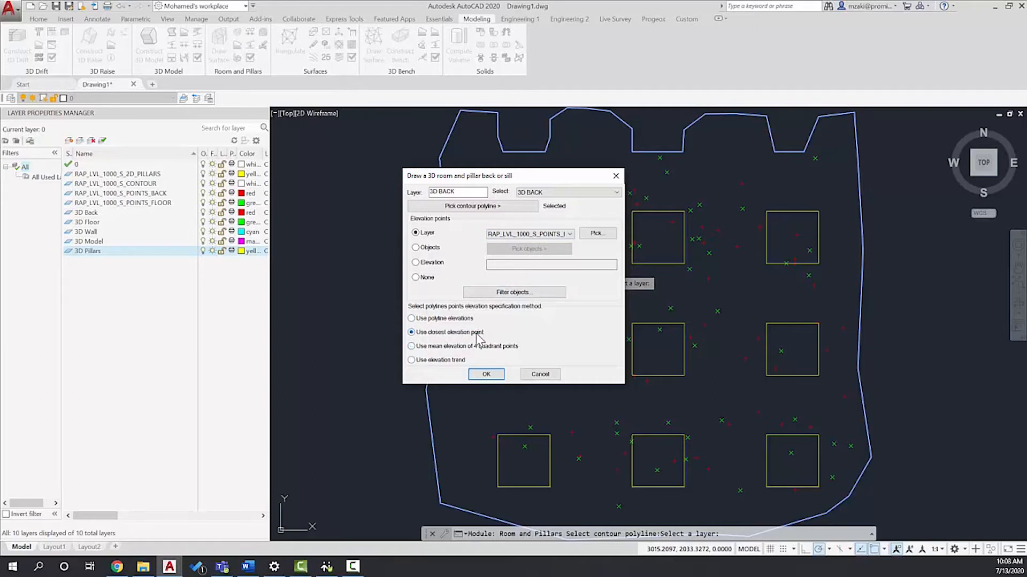
pyautogui.click(484, 374)
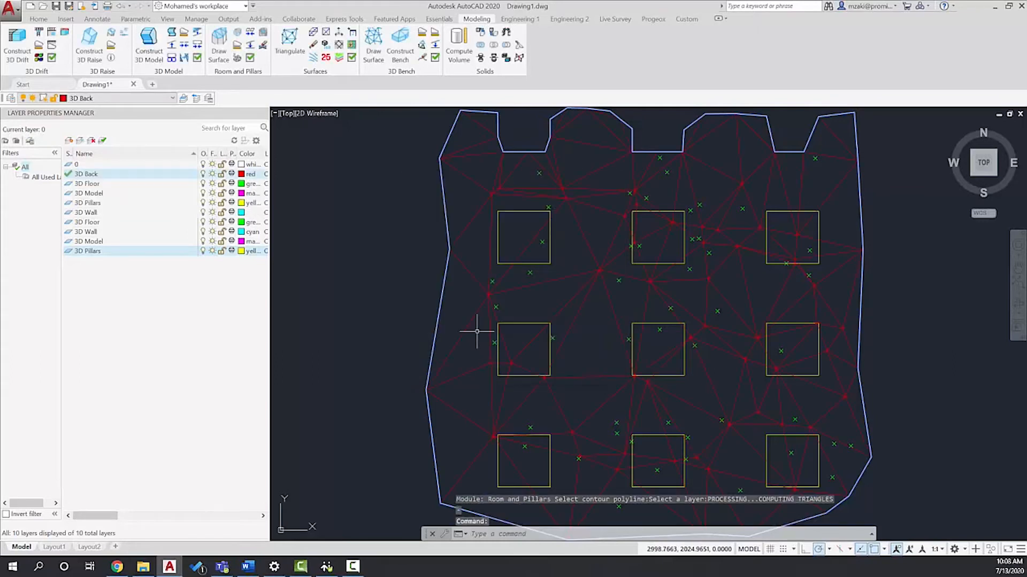
# Step: Display the model in the Realistic visual style and inspect the back surface from several 3D angles
pyautogui.click(315, 112)
pyautogui.click(336, 170)
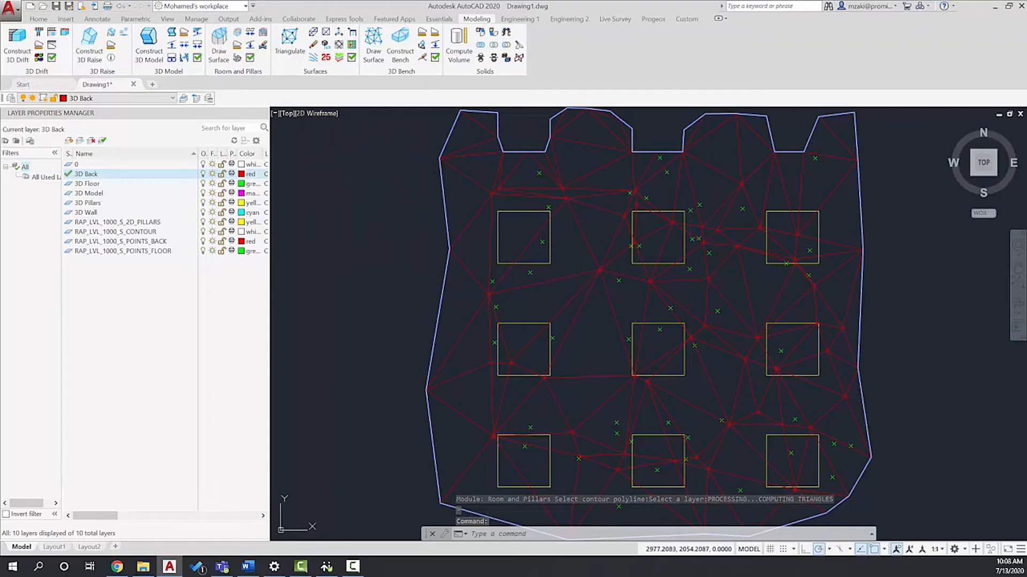
pyautogui.scroll(-2, 423, 291)
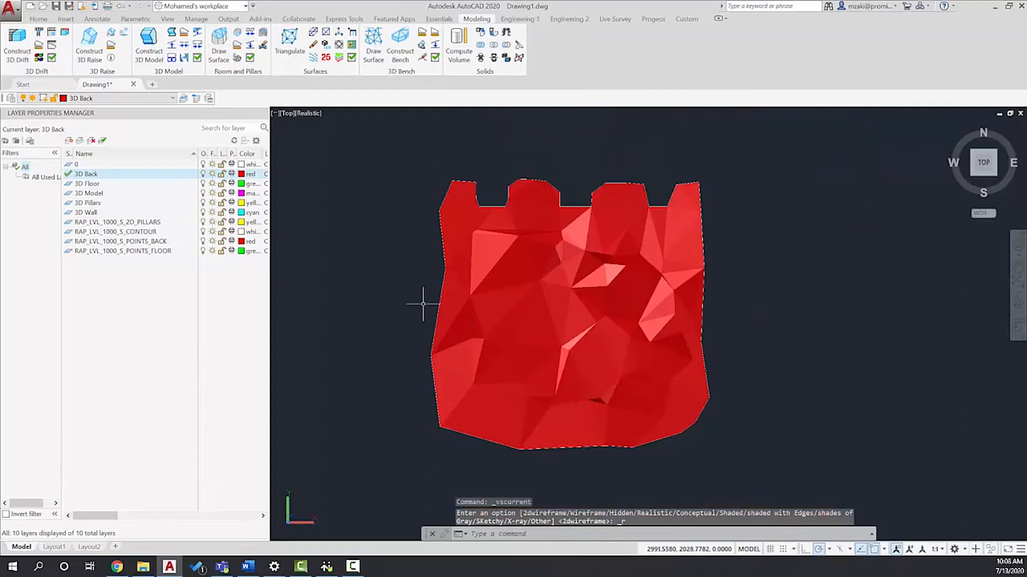
pyautogui.keyDown('shift'); pyautogui.moveTo(436, 300); pyautogui.dragTo(460, 225, button='middle'); pyautogui.keyUp('shift')
pyautogui.keyDown('shift'); pyautogui.moveTo(484, 331); pyautogui.dragTo(489, 258, button='middle'); pyautogui.keyUp('shift')
pyautogui.scroll(-2, 498, 265)
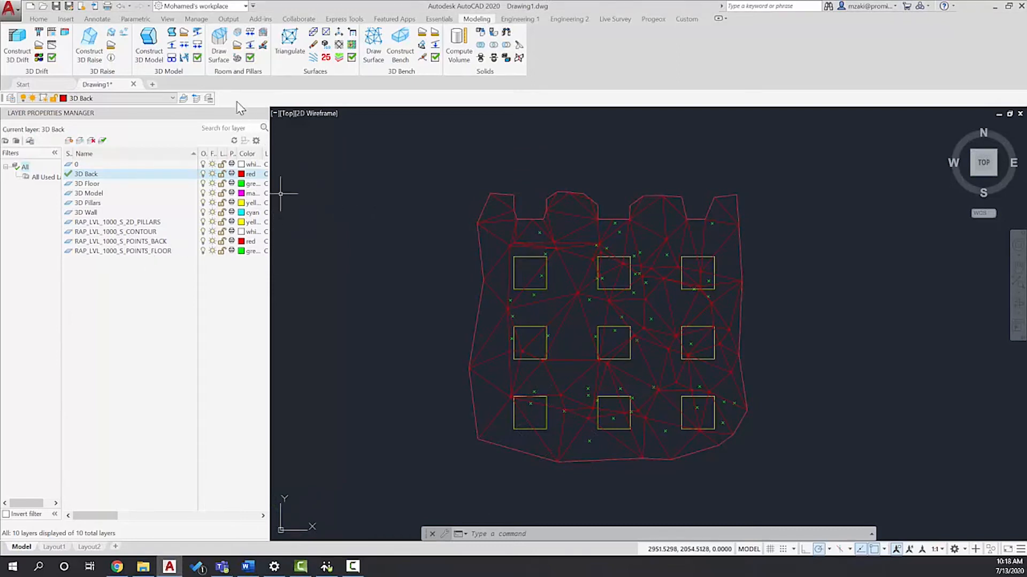
# Step: Start a second room and pillar surface on layer 3D FLOOR, using the same outer outline as its contour polyline
pyautogui.click(219, 53)
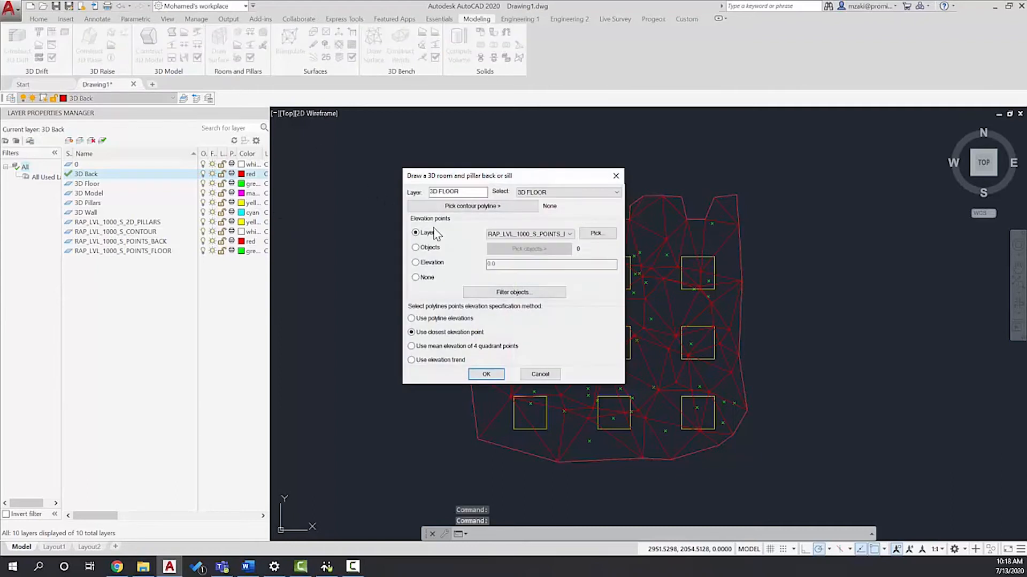
pyautogui.click(535, 193)
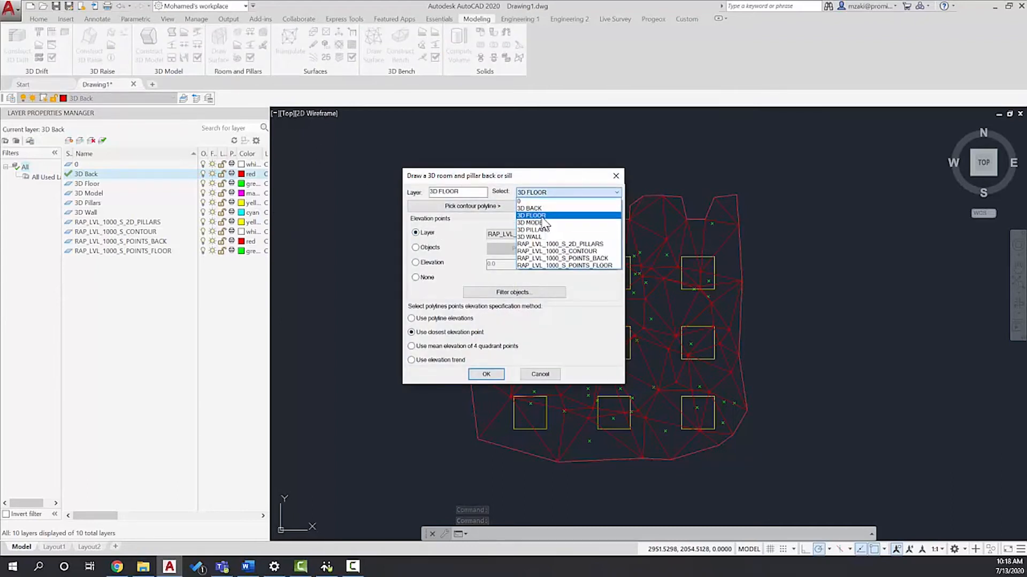
pyautogui.click(540, 216)
pyautogui.click(503, 207)
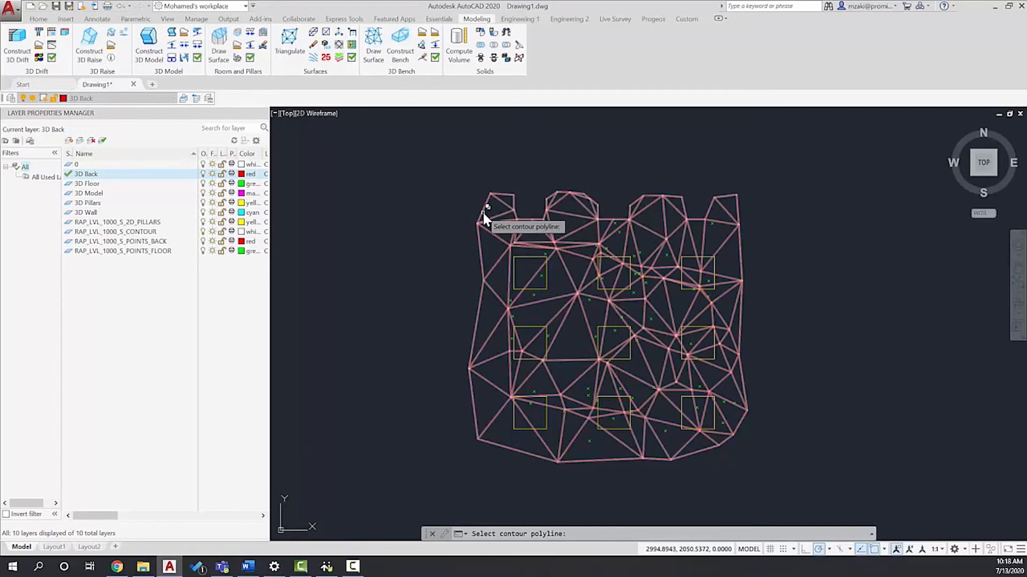
pyautogui.click(487, 207)
pyautogui.click(518, 261)
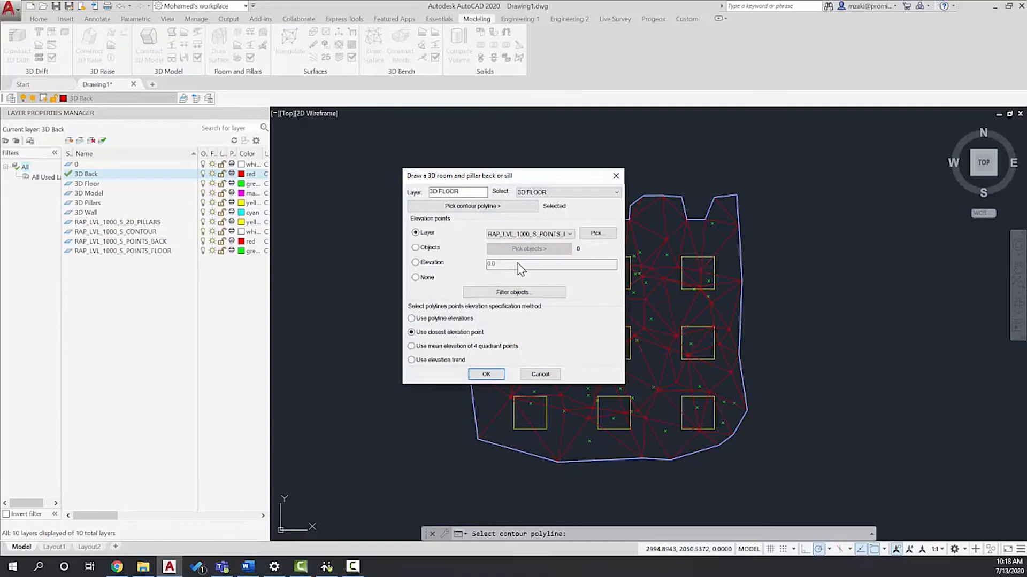
# Step: Generate the floor surface with elevation points from layer RAP_LVL_1000_S_POINTS_FLOOR, using the closest elevation point method
pyautogui.click(595, 233)
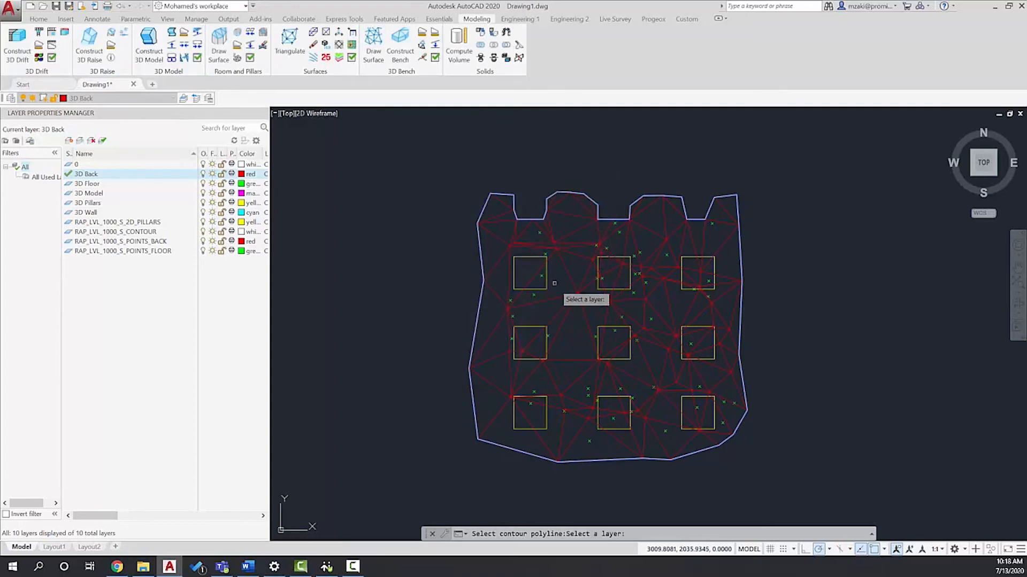
pyautogui.click(533, 292)
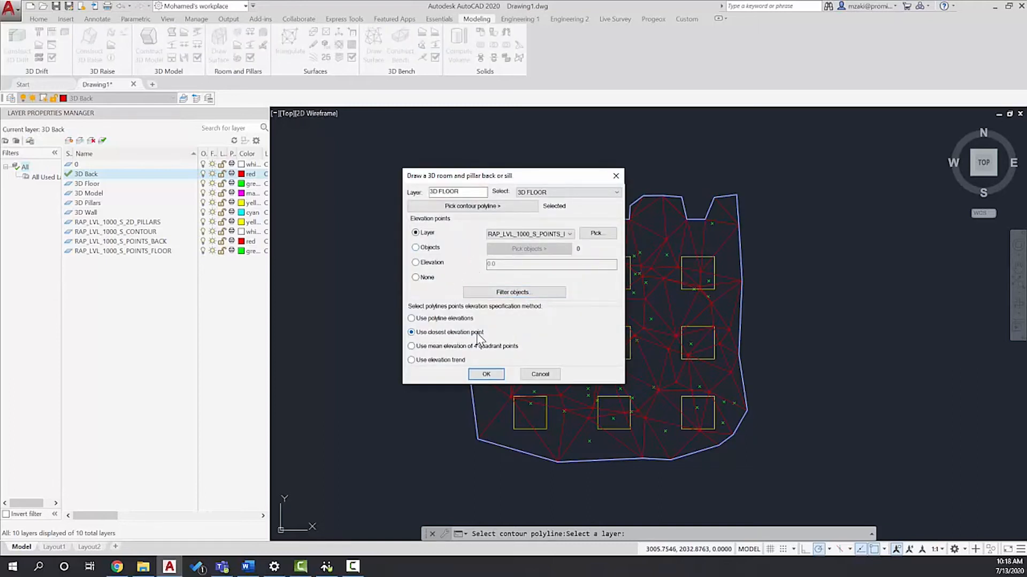
pyautogui.click(487, 374)
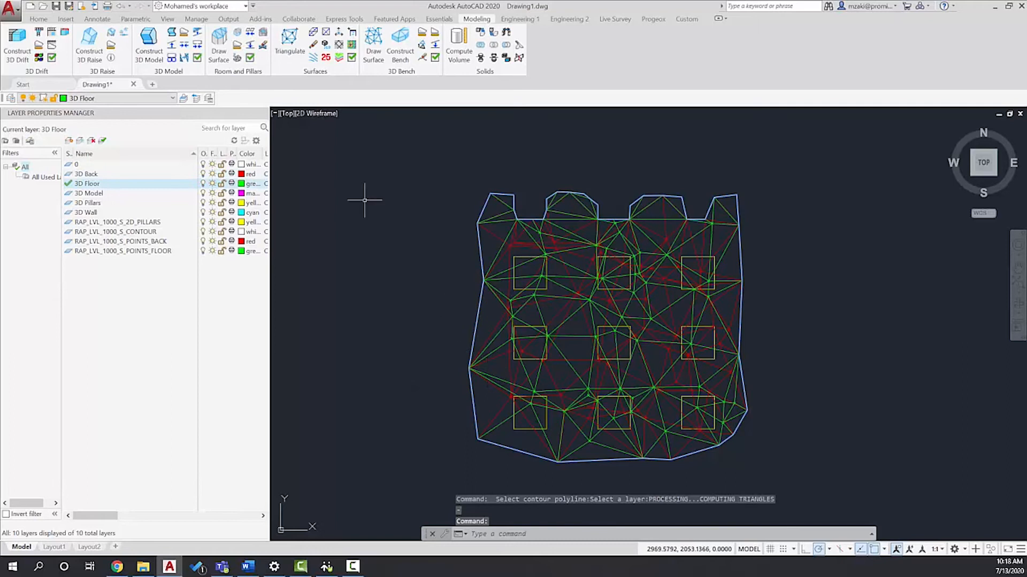
# Step: Switch to the Realistic visual style and view the back and floor surfaces together from the side in 3D
pyautogui.click(322, 113)
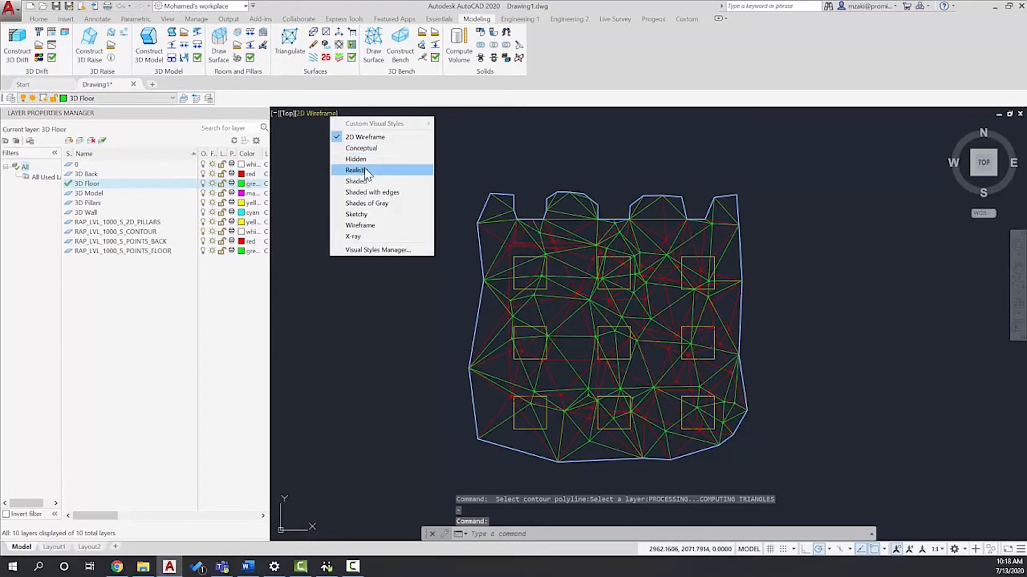
pyautogui.click(419, 233)
pyautogui.scroll(-1, 464, 292)
pyautogui.keyDown('shift'); pyautogui.moveTo(464, 292); pyautogui.dragTo(473, 257, button='middle'); pyautogui.keyUp('shift')
pyautogui.scroll(1, 457, 287)
pyautogui.keyDown('shift'); pyautogui.moveTo(487, 203); pyautogui.dragTo(454, 142, button='middle'); pyautogui.keyUp('shift')
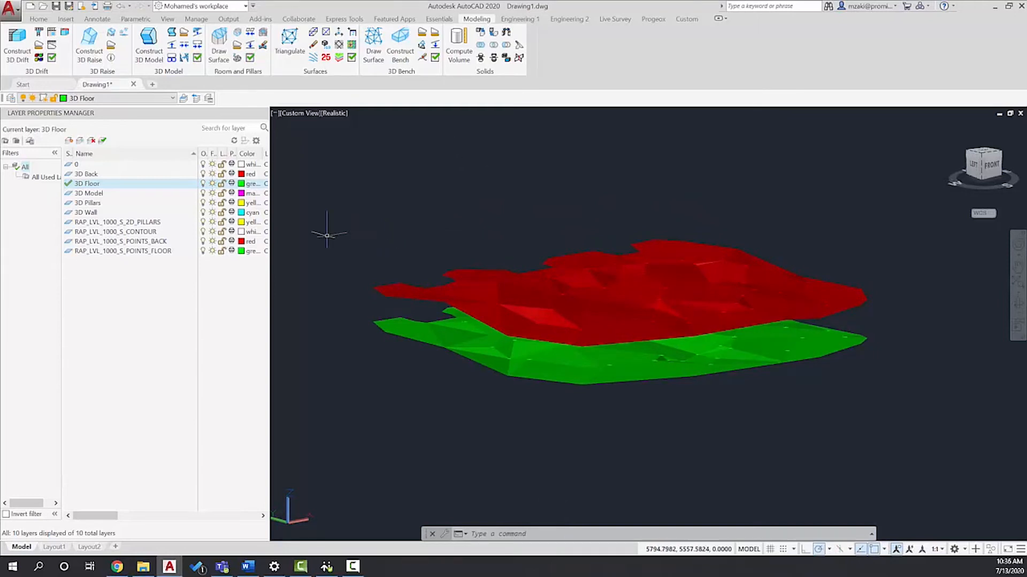
# Step: Make layer 3D Wall current and build the wall between the back and floor surfaces without intermediate wall polylines
pyautogui.doubleClick(84, 213)
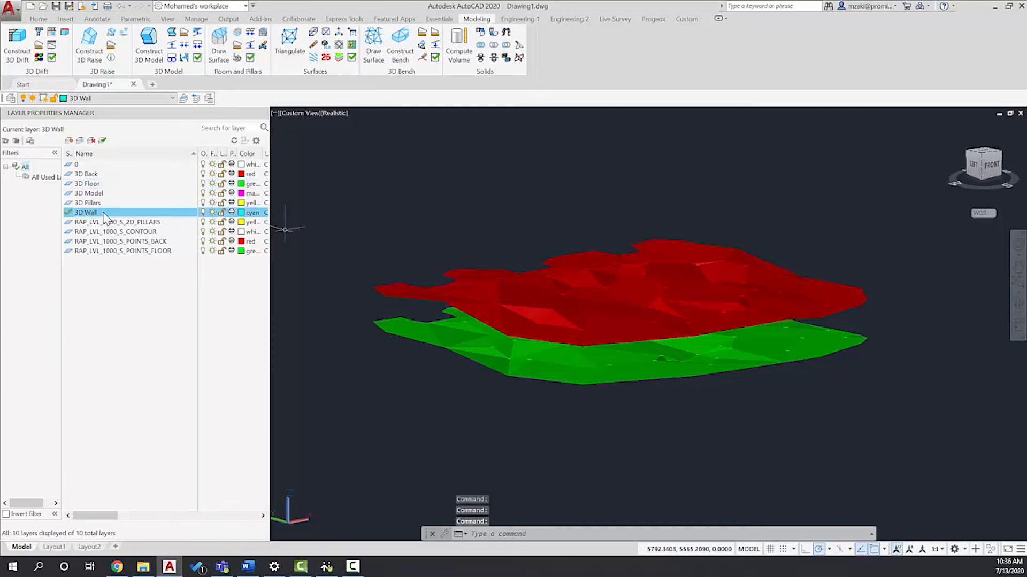
pyautogui.click(236, 42)
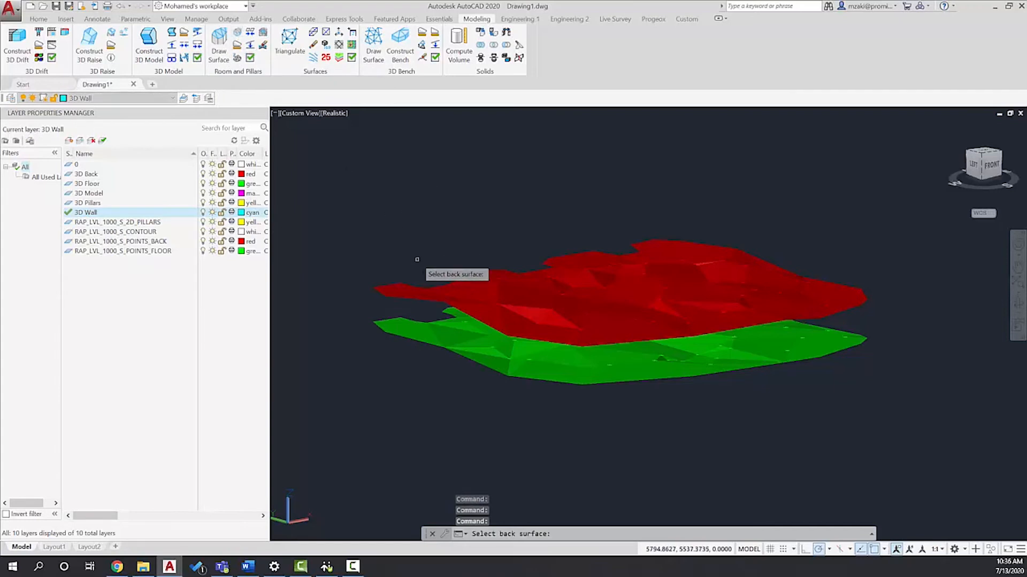
pyautogui.click(460, 299)
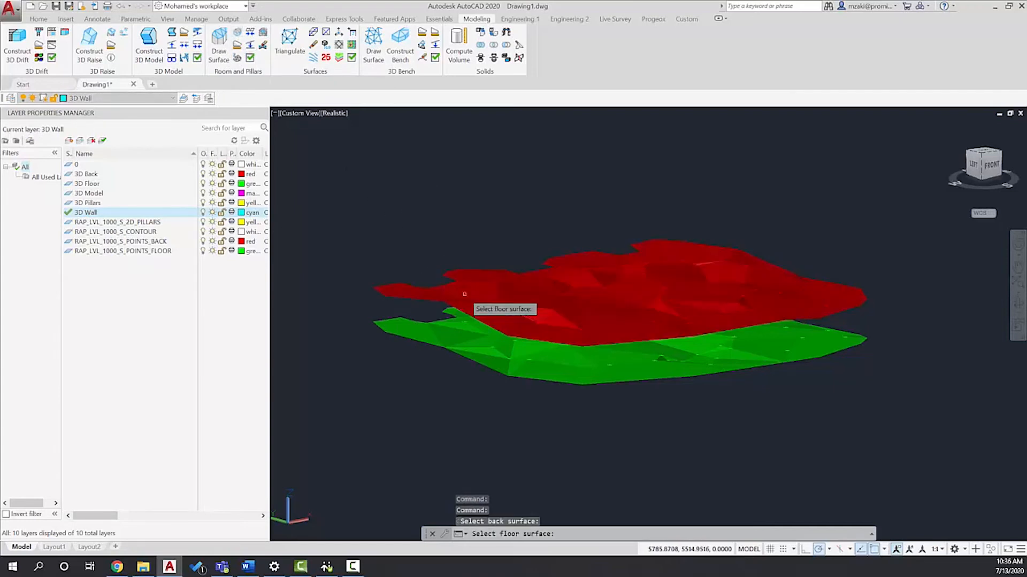
pyautogui.click(419, 336)
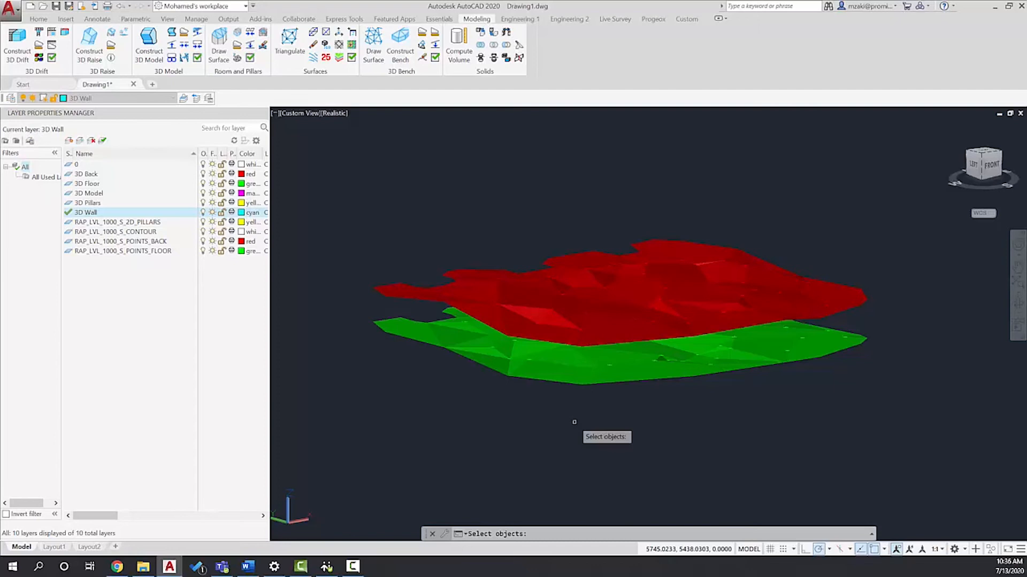
pyautogui.press('Return')
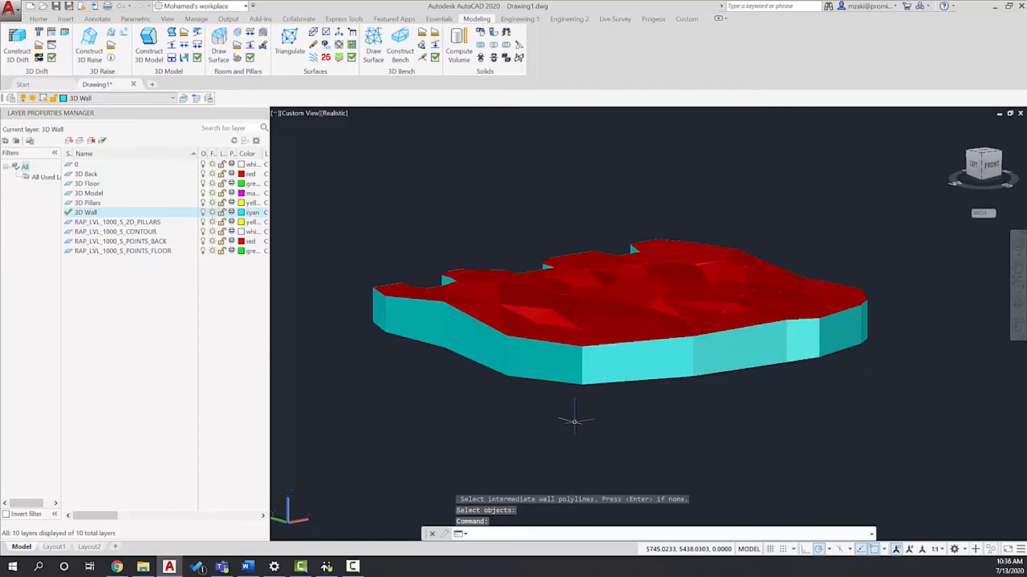
# Step: Join the back, floor and wall meshes into a single closed room mesh
pyautogui.scroll(-3, 577, 420)
pyautogui.keyDown('shift'); pyautogui.moveTo(577, 419); pyautogui.dragTo(519, 478, button='middle'); pyautogui.keyUp('shift')
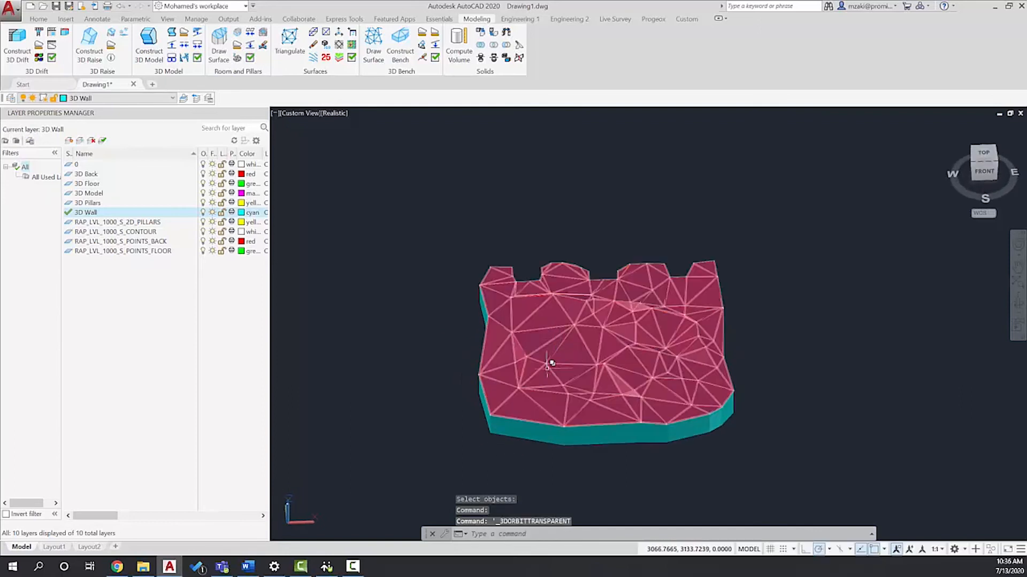
pyautogui.keyDown('shift'); pyautogui.moveTo(552, 359); pyautogui.dragTo(578, 187, button='middle'); pyautogui.keyUp('shift')
pyautogui.scroll(5, 551, 290)
pyautogui.keyDown('shift'); pyautogui.moveTo(543, 327); pyautogui.dragTo(586, 355, button='middle'); pyautogui.keyUp('shift')
pyautogui.scroll(-5, 542, 402)
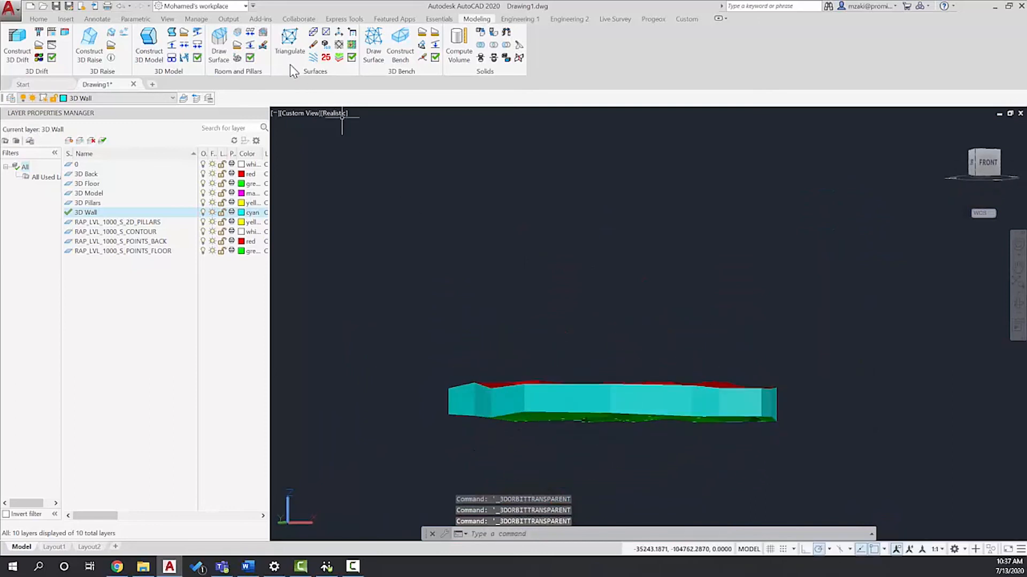
pyautogui.click(254, 36)
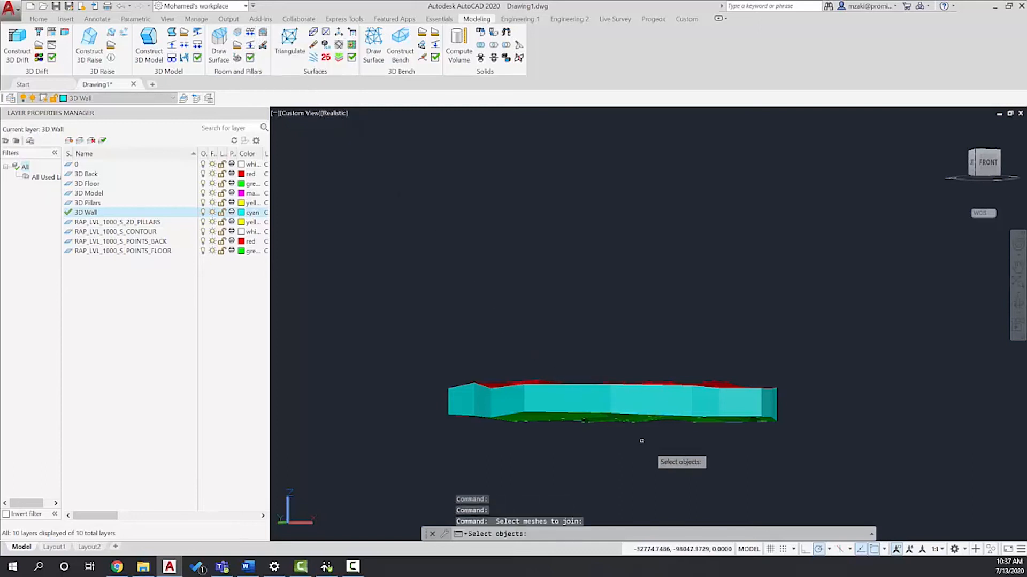
pyautogui.click(666, 459)
pyautogui.click(519, 351)
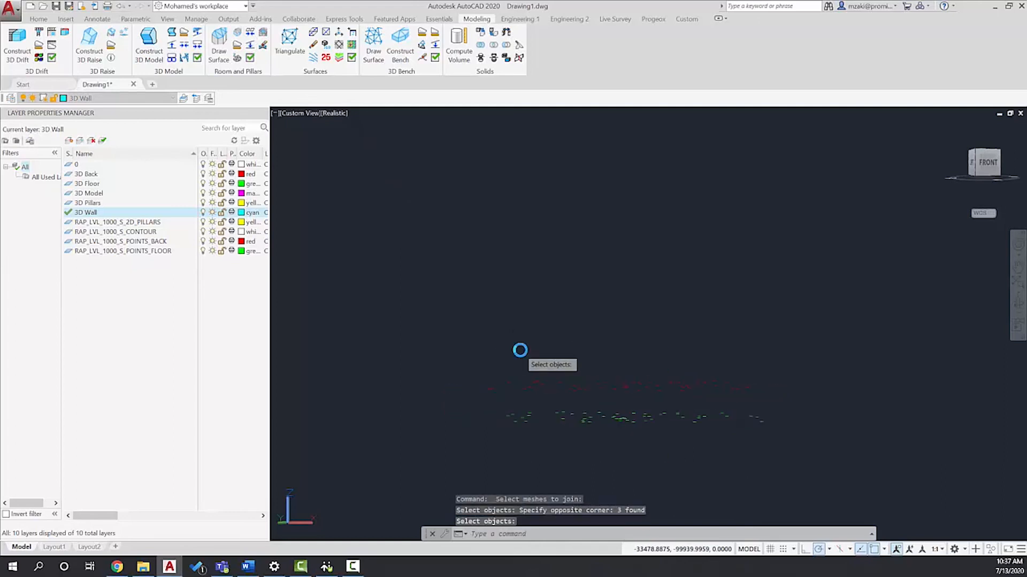
pyautogui.press('Return')
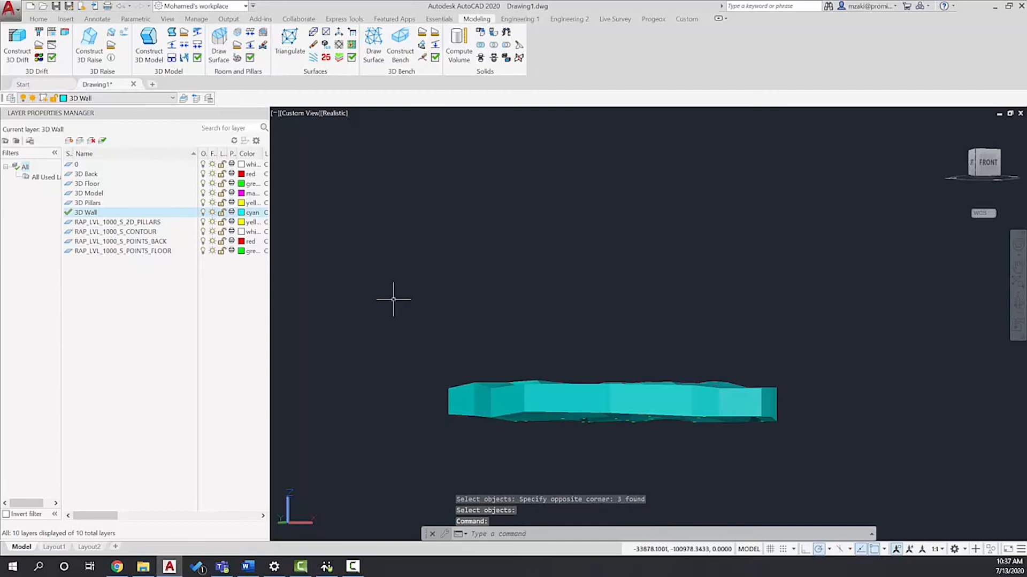
# Step: Move the joined room mesh to layer 3D Model and view it from above at an angle
pyautogui.click(524, 389)
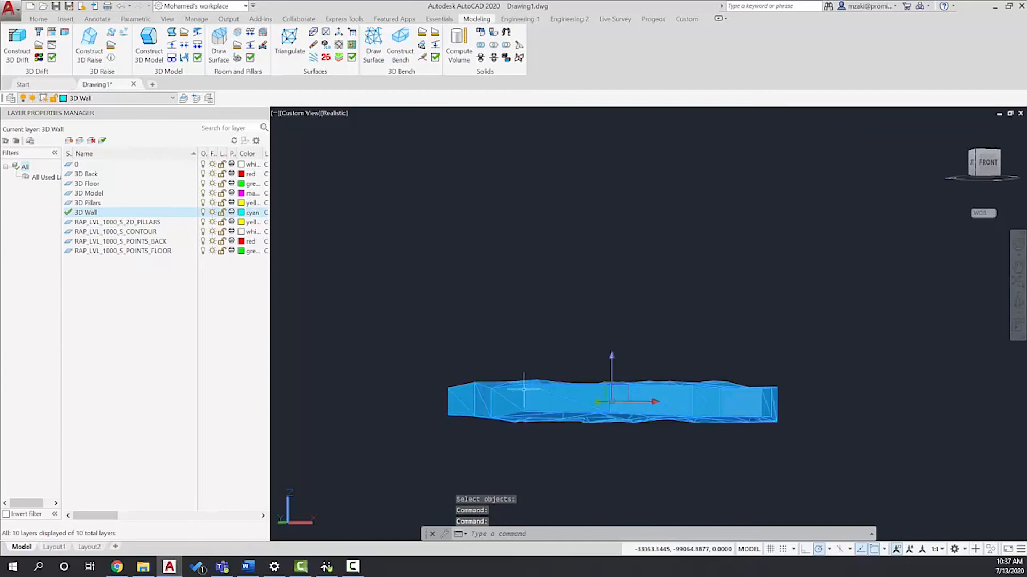
pyautogui.click(92, 98)
pyautogui.click(92, 136)
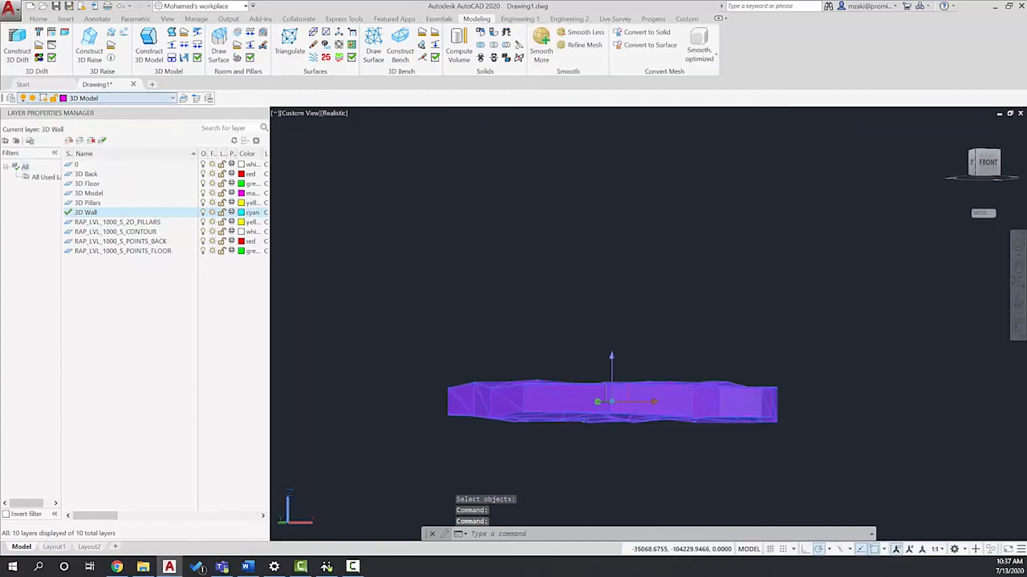
pyautogui.keyDown('shift'); pyautogui.moveTo(582, 314); pyautogui.dragTo(543, 436, button='middle'); pyautogui.keyUp('shift')
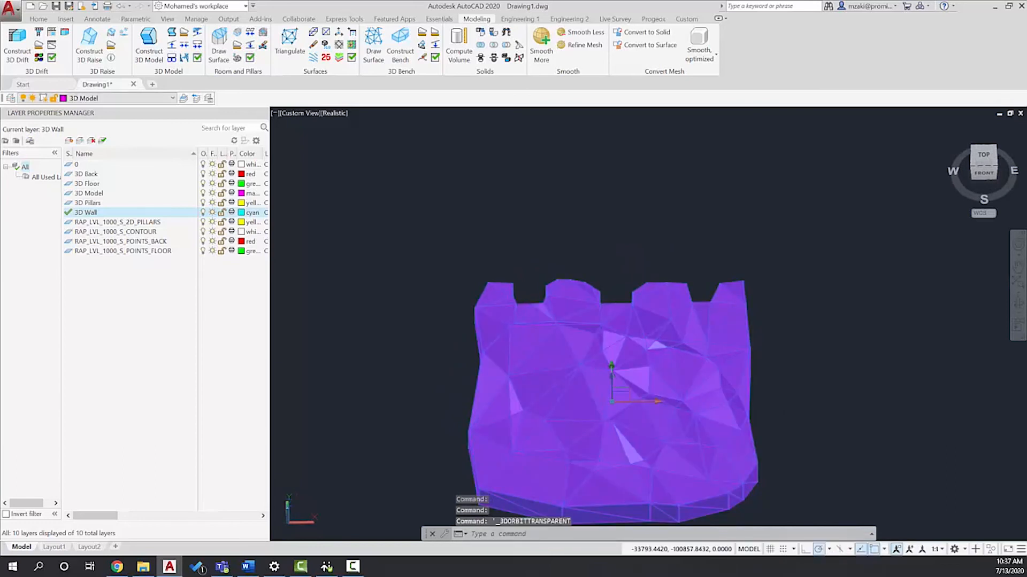
pyautogui.press('Escape')
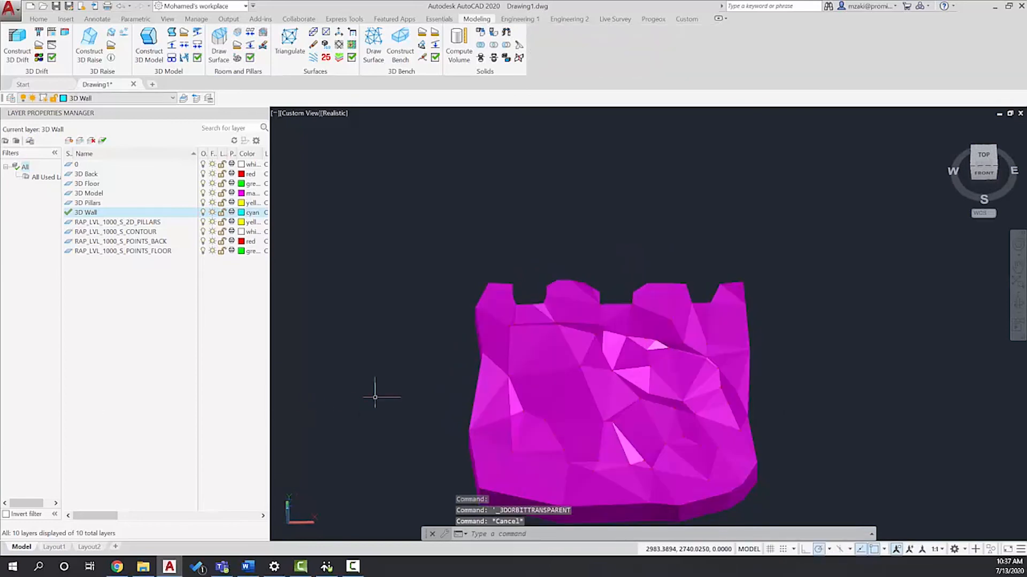
# Step: Return to 2D Wireframe and leave only layers 3D Model, 3D Pillars and RAP_LVL_1000_S_2D_PILLARS turned on
pyautogui.click(332, 115)
pyautogui.click(339, 131)
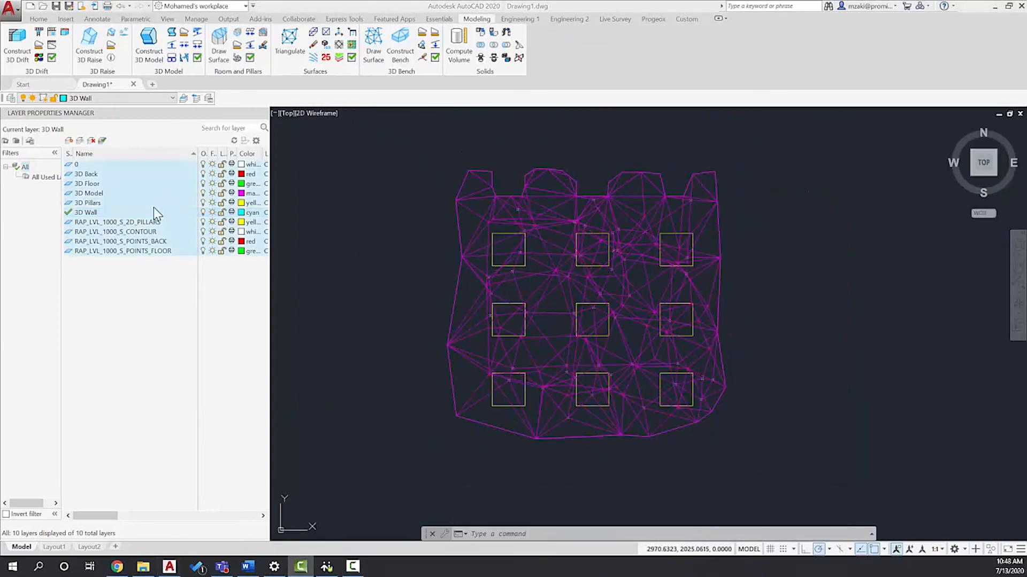
pyautogui.click(111, 165)
pyautogui.keyDown('shift'); pyautogui.click(119, 250); pyautogui.keyUp('shift')
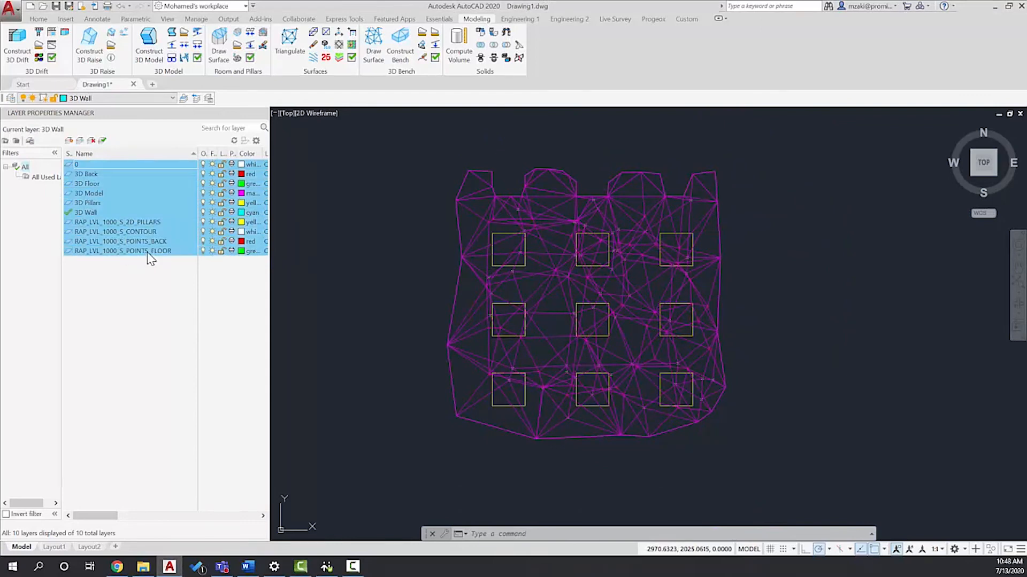
pyautogui.click(389, 268)
pyautogui.click(132, 194)
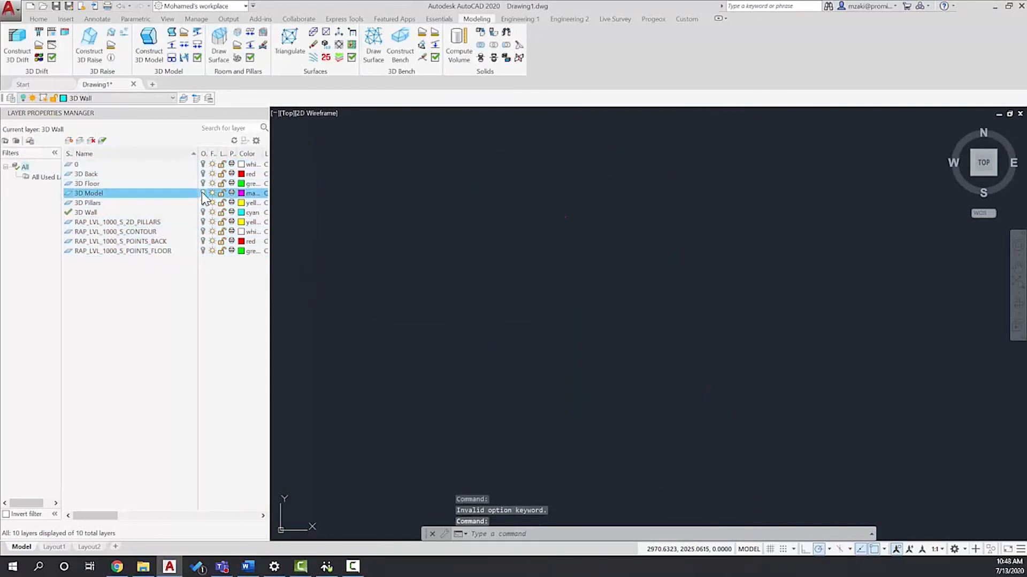
pyautogui.click(203, 193)
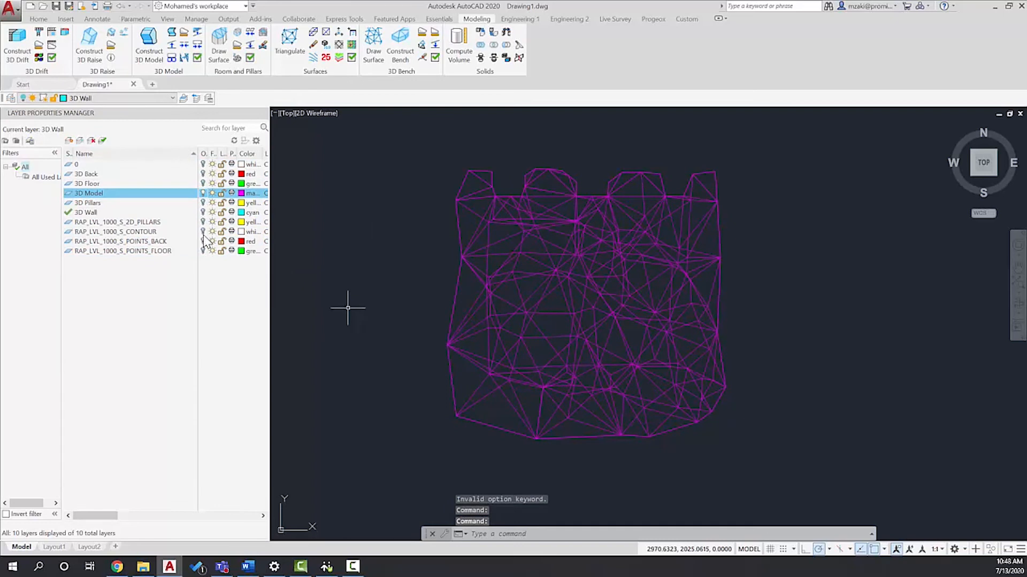
pyautogui.click(203, 222)
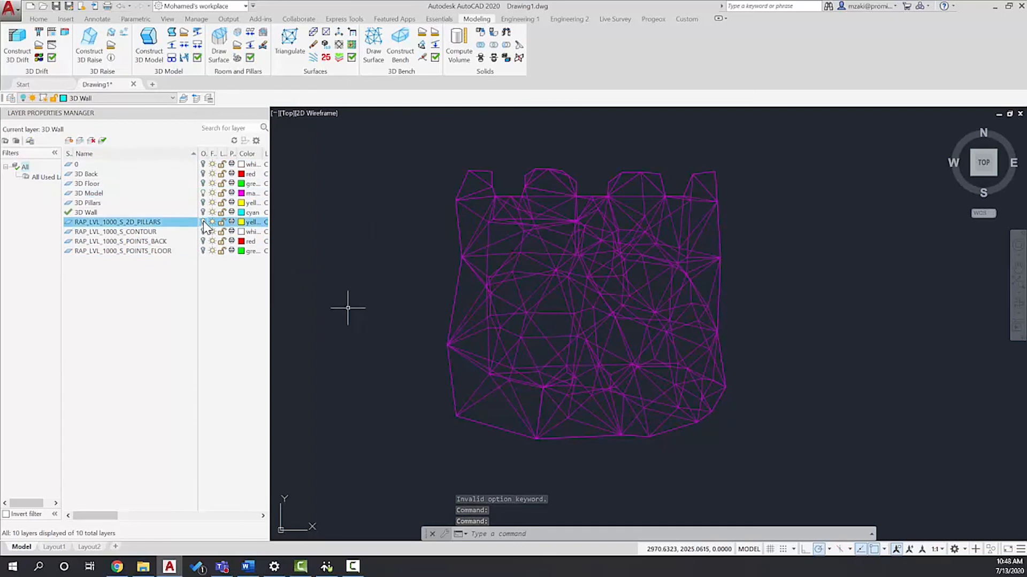
pyautogui.click(203, 202)
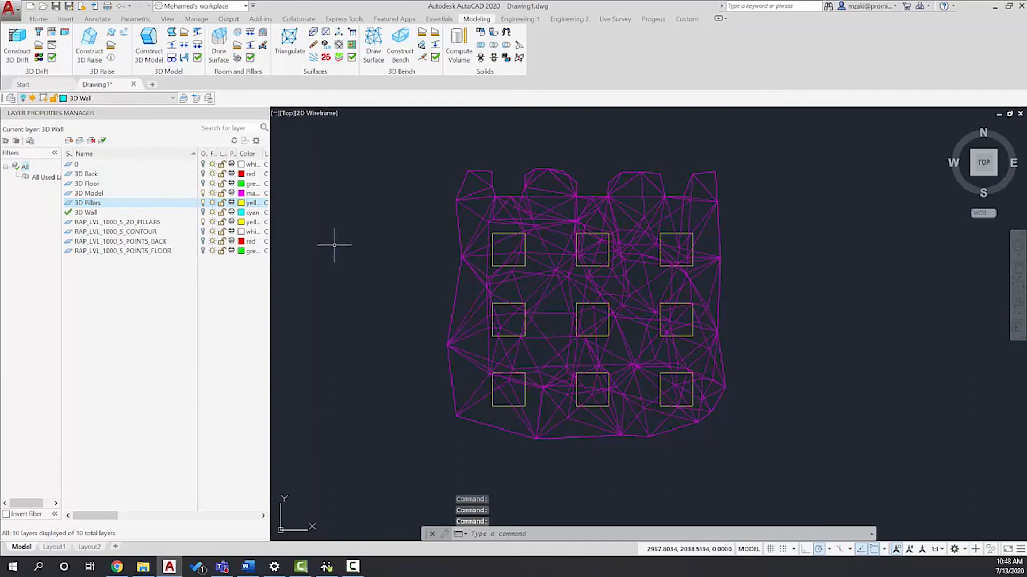
# Step: On layer 3D Pillars, cut all nine pillar polylines out of the room 3D model and create 3D models of the pillars
pyautogui.doubleClick(126, 206)
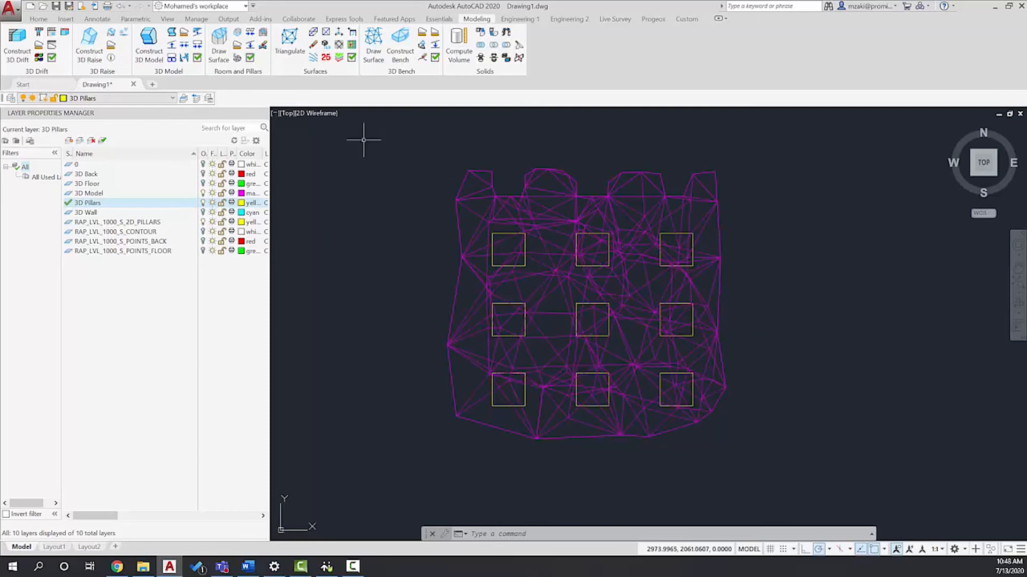
pyautogui.click(264, 33)
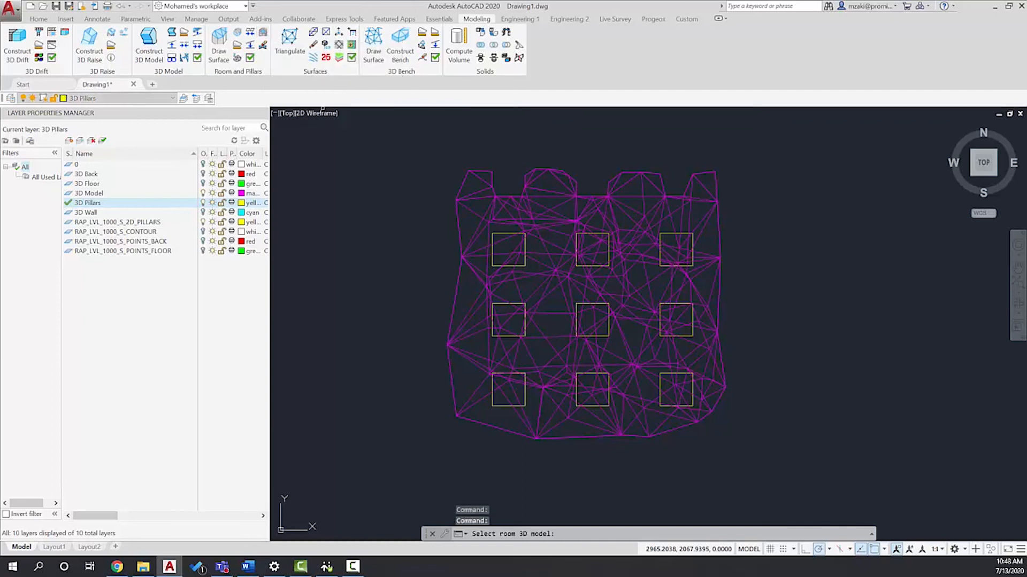
pyautogui.click(487, 284)
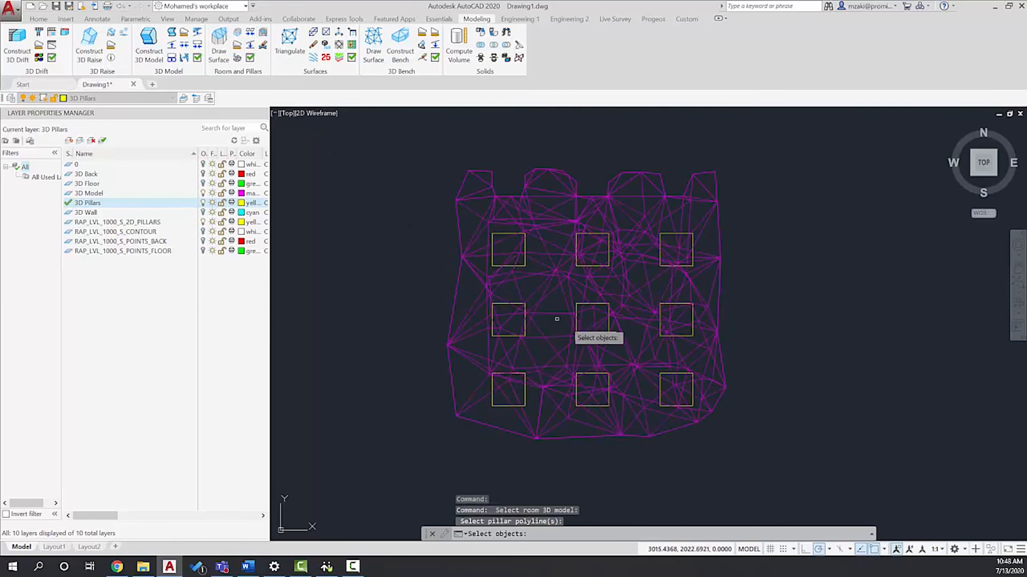
pyautogui.click(759, 448)
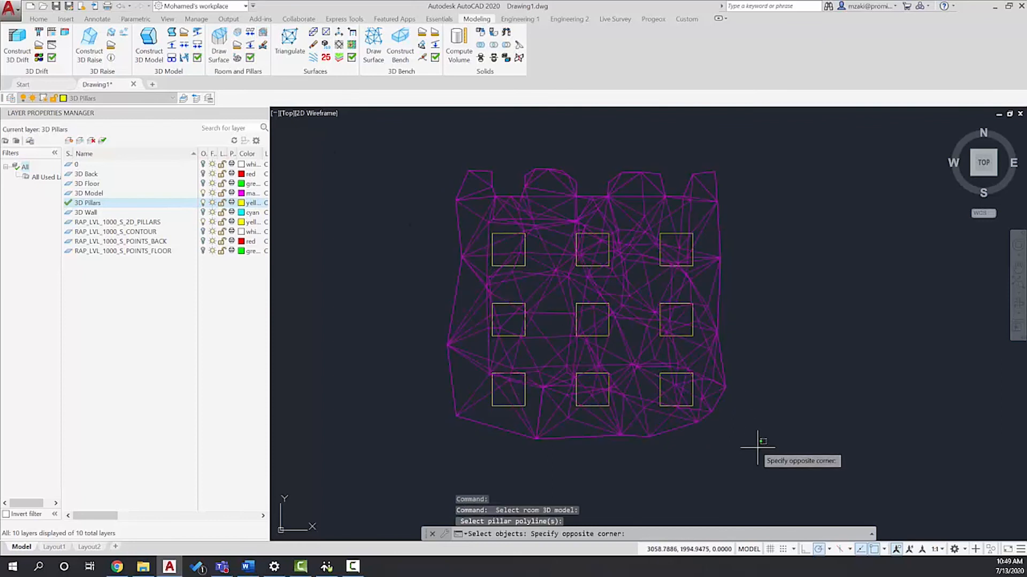
pyautogui.click(429, 213)
pyautogui.press('Return')
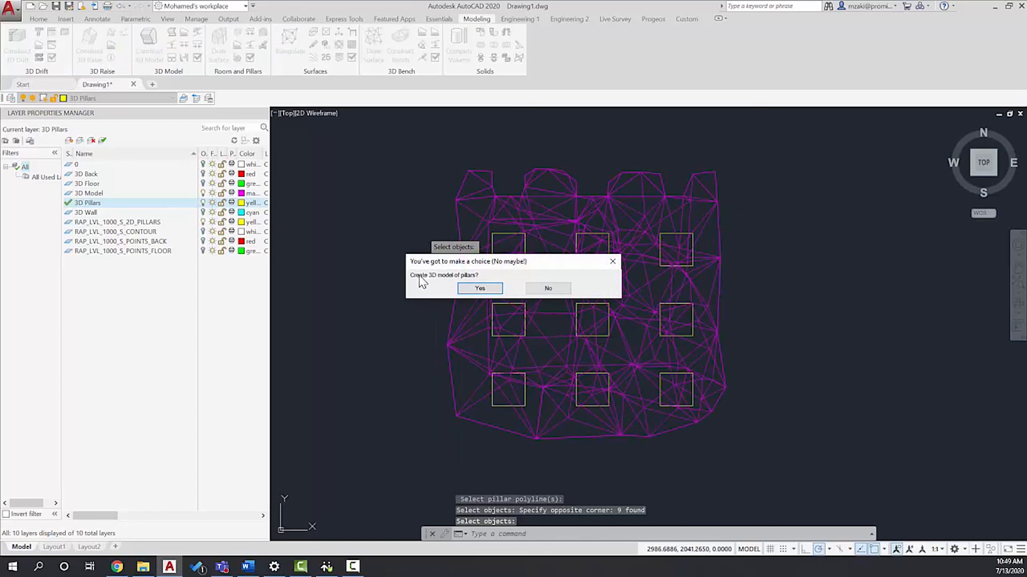
pyautogui.click(488, 290)
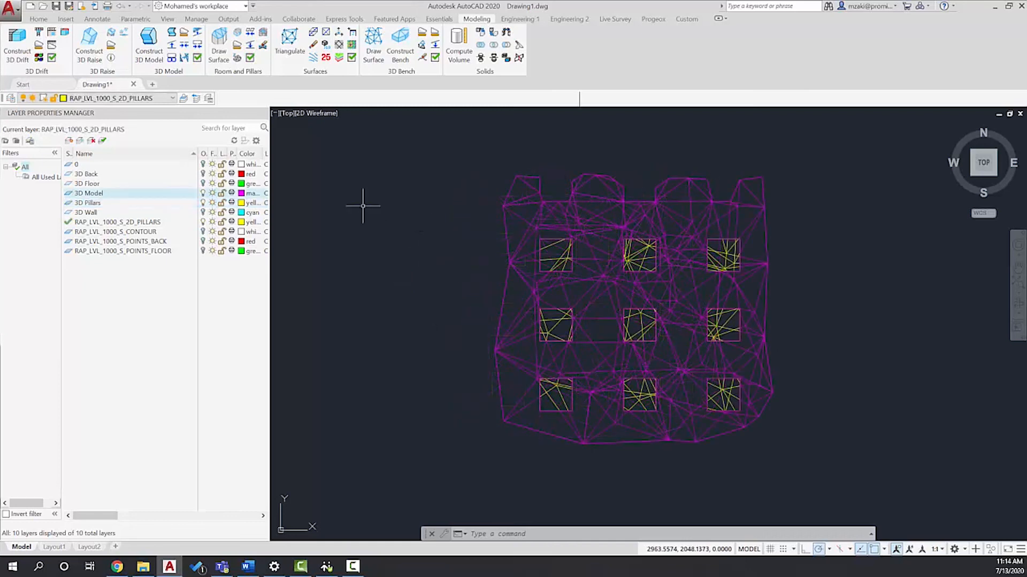
# Step: Display the room and pillar models in the Realistic visual style from an angled 3D view
pyautogui.click(318, 112)
pyautogui.click(345, 170)
pyautogui.scroll(-2, 420, 323)
pyautogui.moveTo(420, 323)
pyautogui.keyDown('shift'); pyautogui.mouseDown(button='middle')
pyautogui.moveTo(444, 332)
pyautogui.moveTo(435, 296)
pyautogui.moveTo(460, 342)
pyautogui.moveTo(509, 392)
pyautogui.moveTo(524, 374)
pyautogui.mouseUp(button='middle'); pyautogui.keyUp('shift')
pyautogui.moveTo(564, 283); pyautogui.dragTo(573, 348, button='middle')
pyautogui.scroll(2, 574, 357)
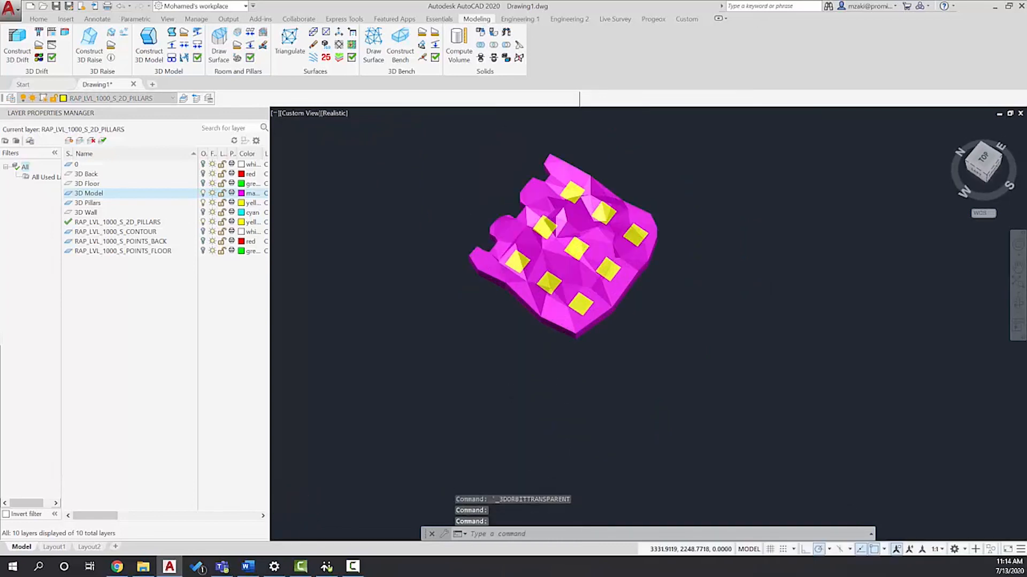
# Step: Toggle layer 3D Model off and on, and hide layer 3D Pillars to inspect the pillar openings in the room model
pyautogui.click(203, 193)
pyautogui.click(203, 193)
pyautogui.click(204, 203)
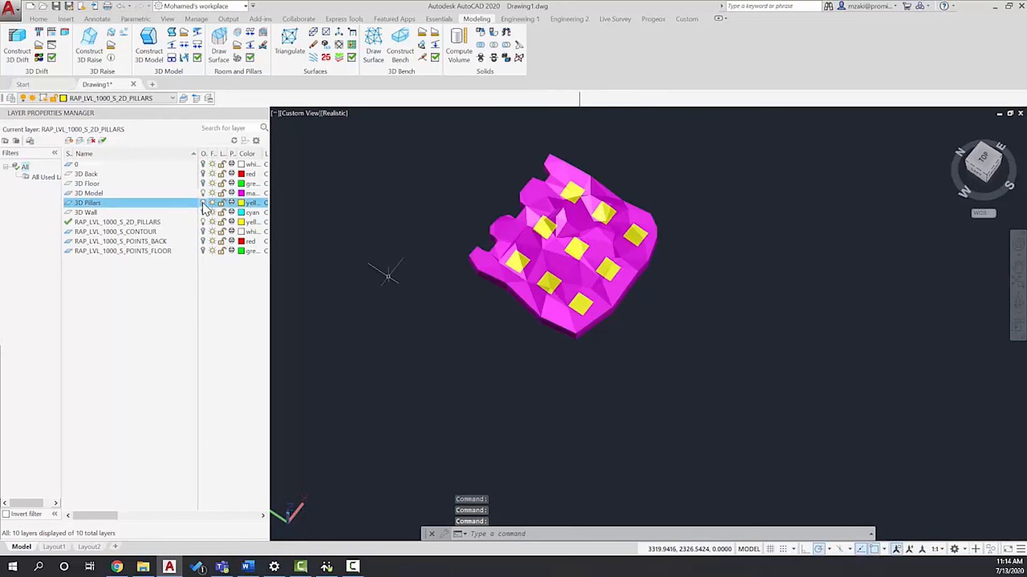
pyautogui.scroll(2, 567, 278)
pyautogui.moveTo(520, 353); pyautogui.dragTo(484, 328, button='middle')
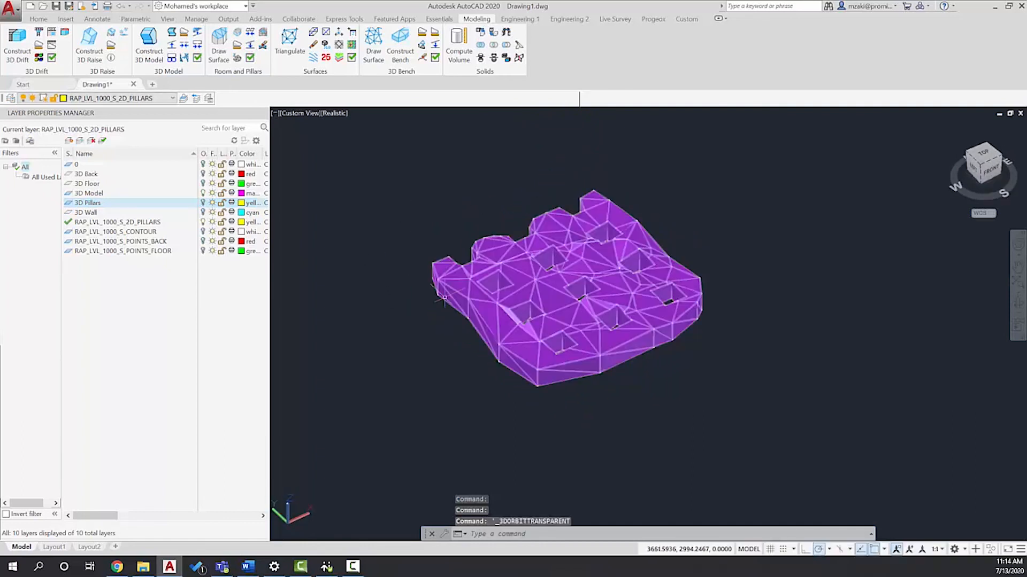
# Step: Compute the room model's volume and tonnage with density 4.20 t/m3 and swell factor 1.00, and highlight the result in the command history
pyautogui.click(236, 45)
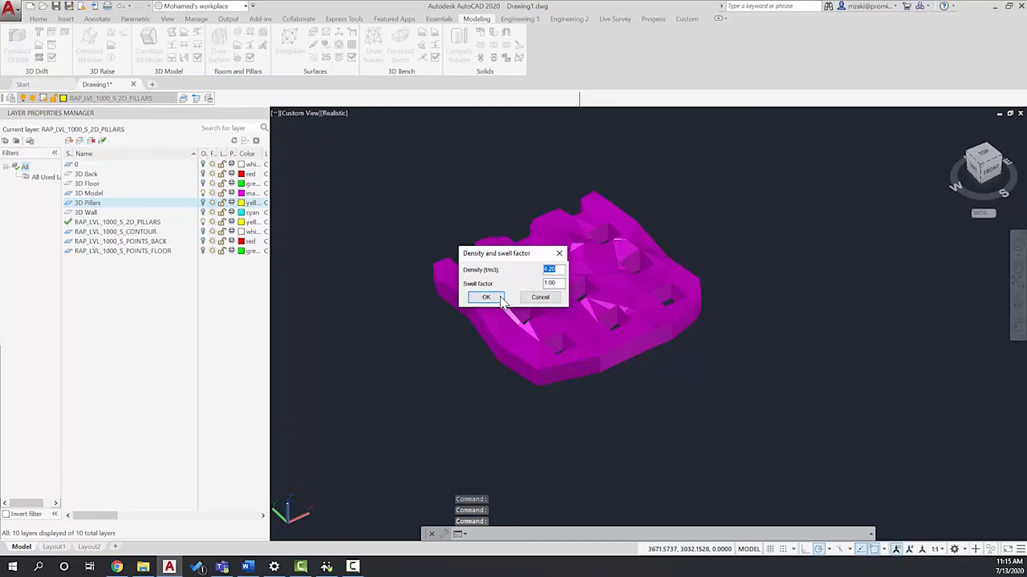
pyautogui.click(499, 297)
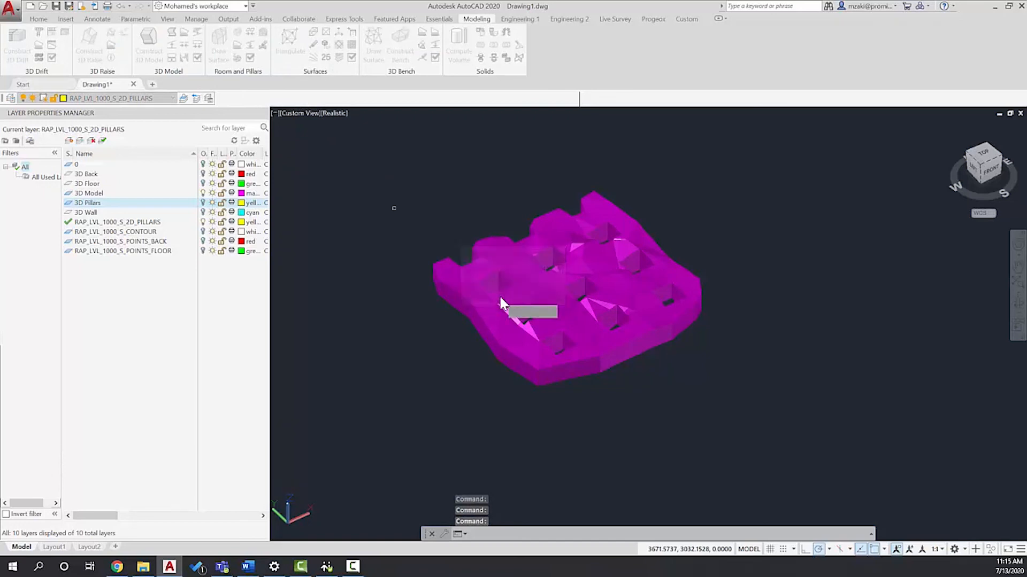
pyautogui.click(526, 270)
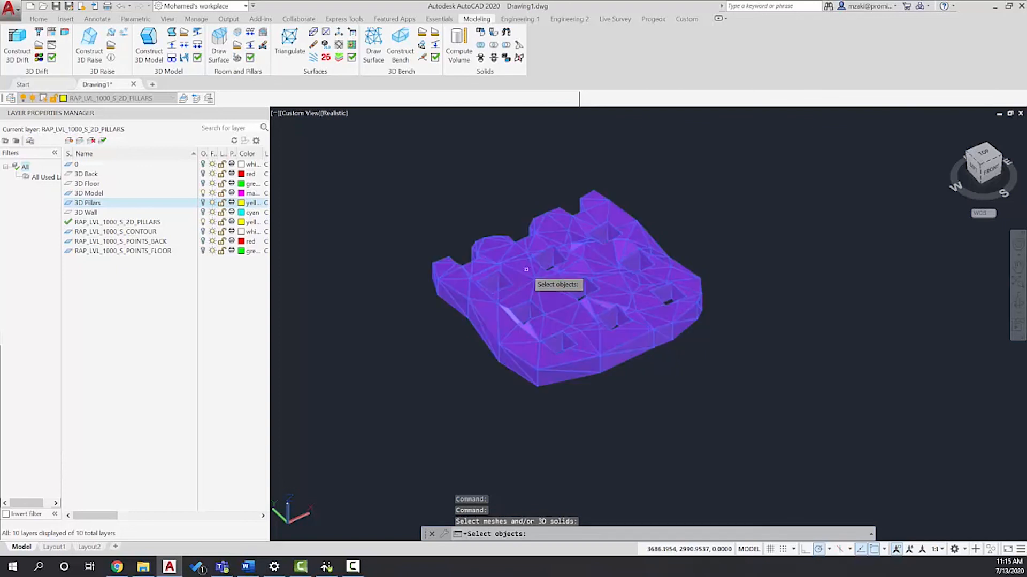
pyautogui.press('Return')
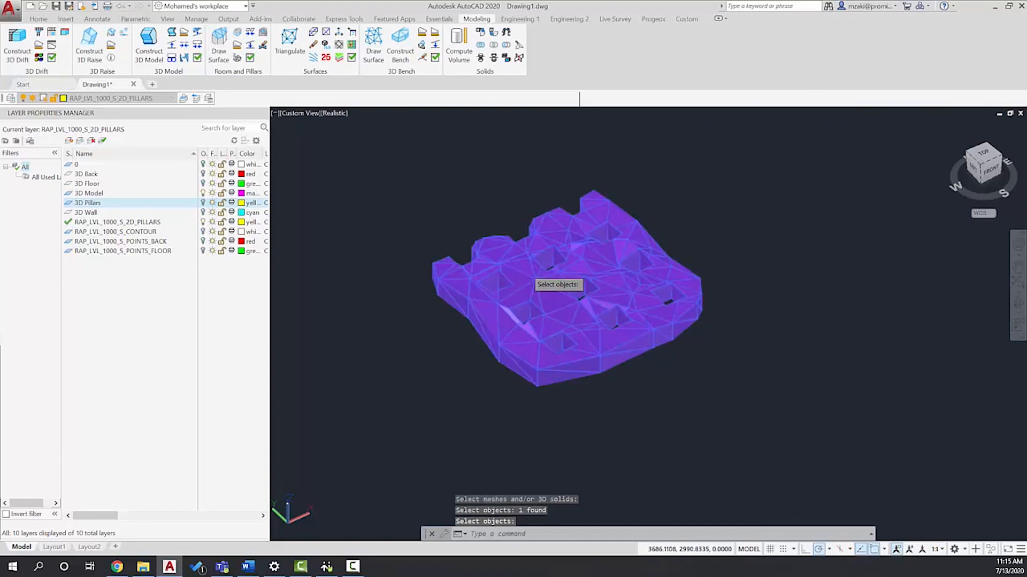
pyautogui.moveTo(520, 264)
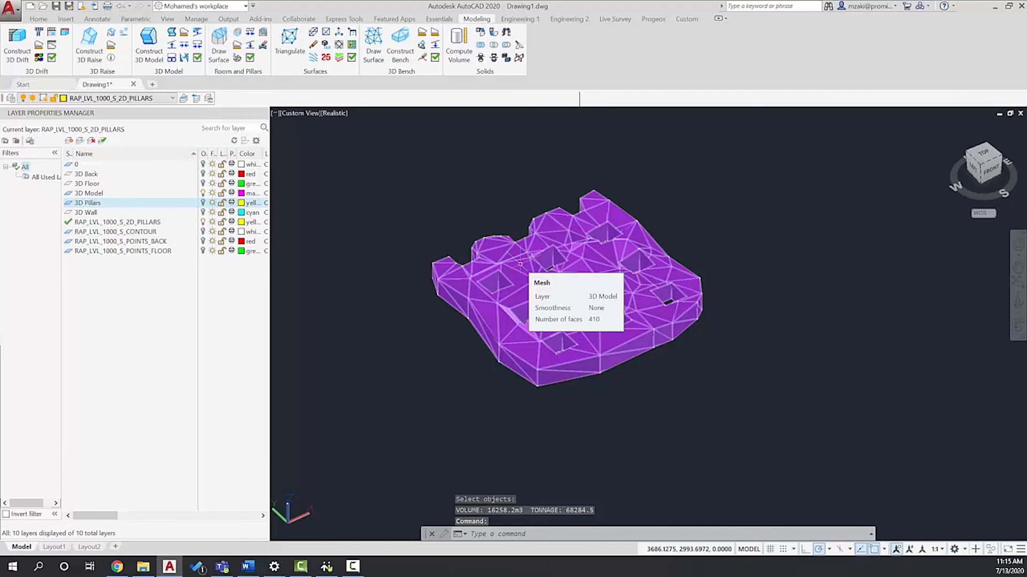
pyautogui.press('F2')
pyautogui.moveTo(592, 514); pyautogui.dragTo(454, 511)
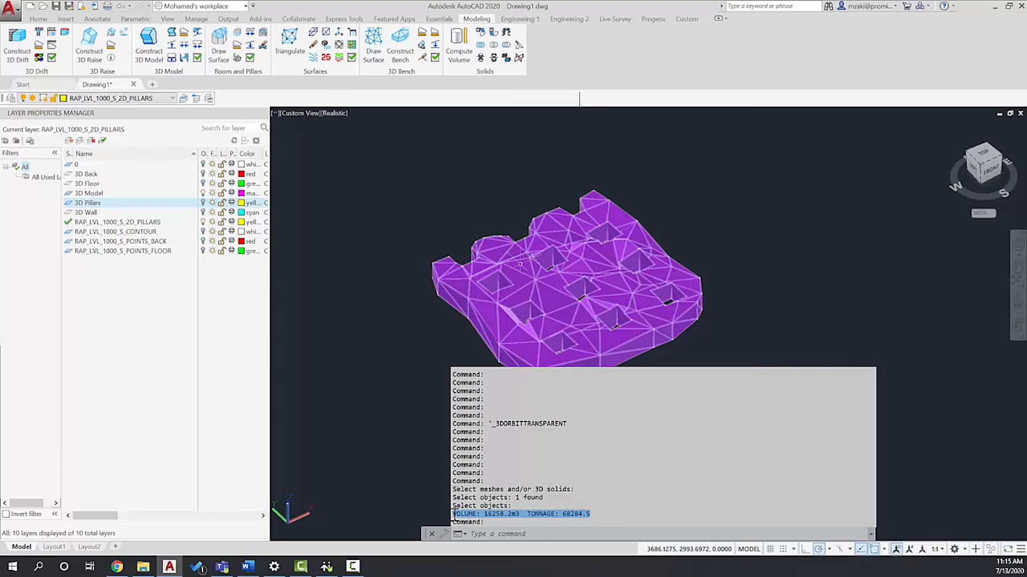